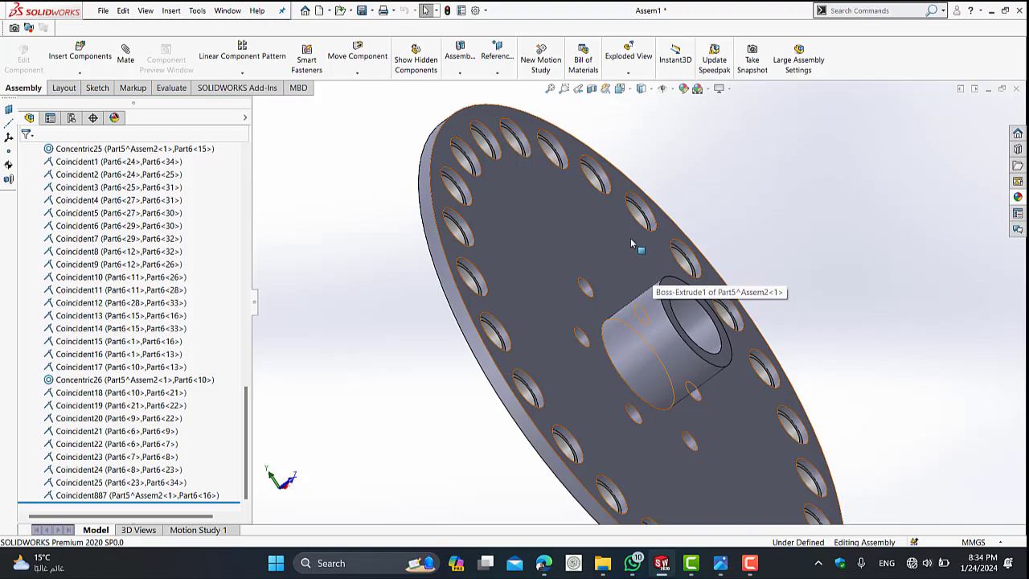
Orbit the disc assembly to a new angle and check a reference photo of the machine.
{"action": "left_click", "coordinate": [631, 244]}
{"action": "mouse_move", "coordinate": [631, 243]}
{"action": "middle_mouse_down"}
{"action": "mouse_move", "coordinate": [637, 225]}
{"action": "mouse_move", "coordinate": [614, 283]}
{"action": "middle_mouse_up"}
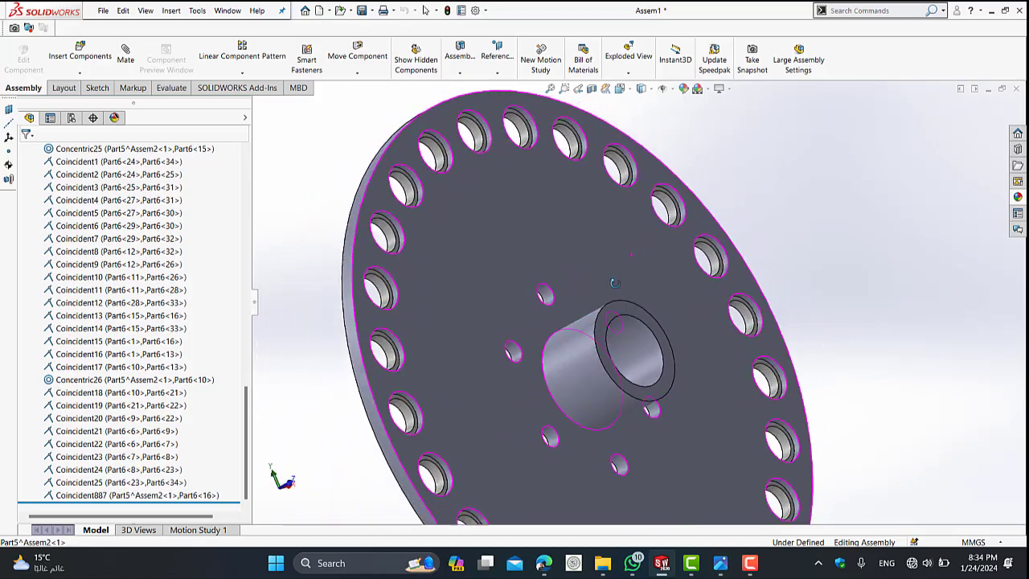
{"action": "key", "text": "alt+Tab"}
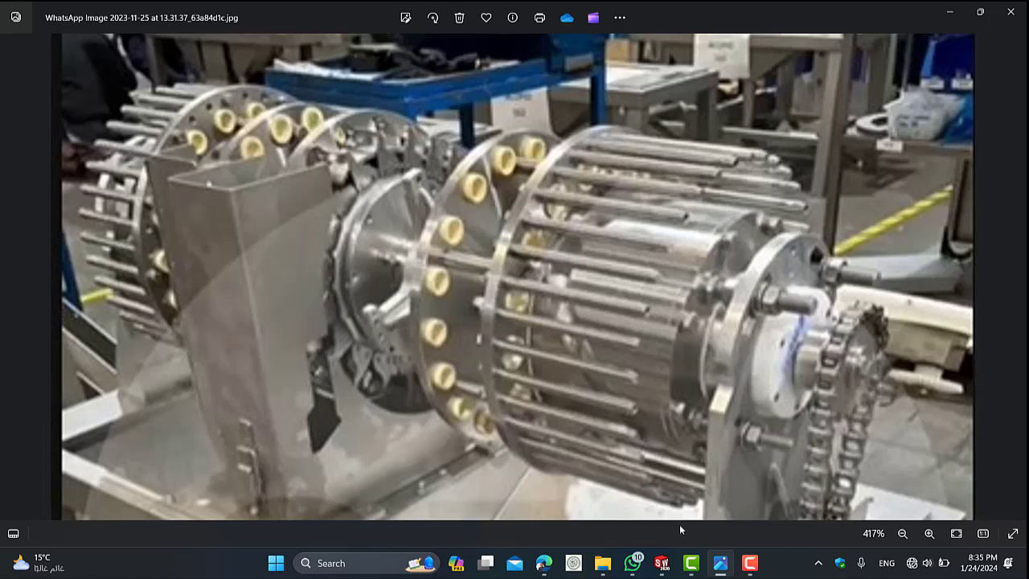
{"action": "mouse_move", "coordinate": [804, 496]}
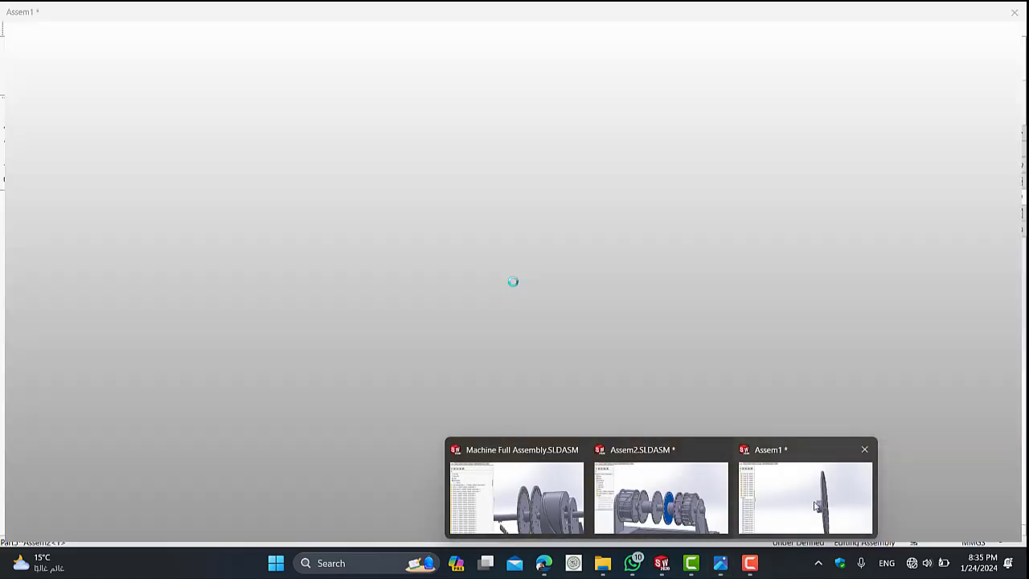
Rotate back to the disc's front face and suppress the Coincident887 mate to Part6<16>.
{"action": "mouse_move", "coordinate": [517, 206]}
{"action": "middle_mouse_down"}
{"action": "mouse_move", "coordinate": [569, 195]}
{"action": "mouse_move", "coordinate": [598, 203]}
{"action": "middle_mouse_up"}
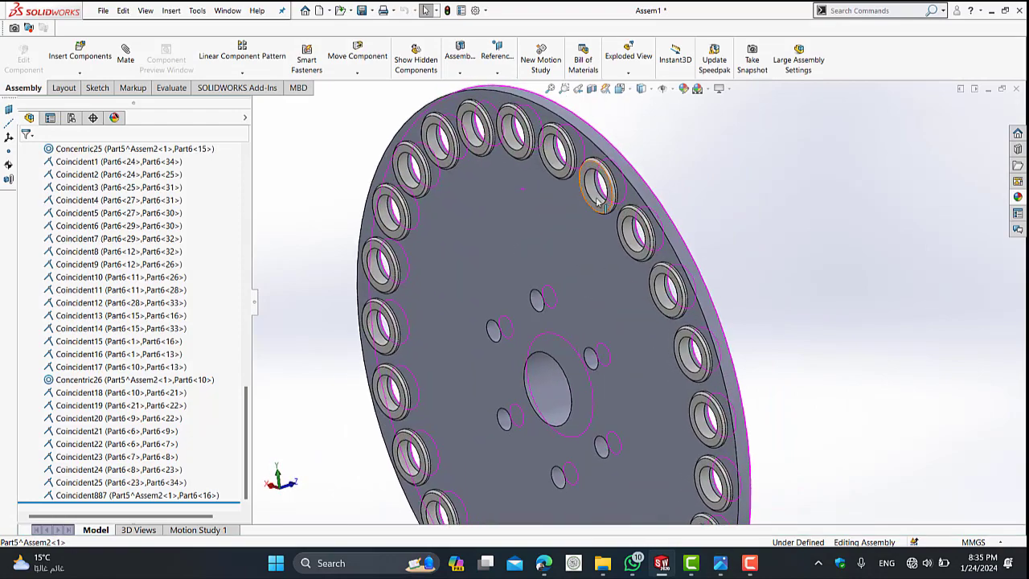
{"action": "key", "text": "shift+Left"}
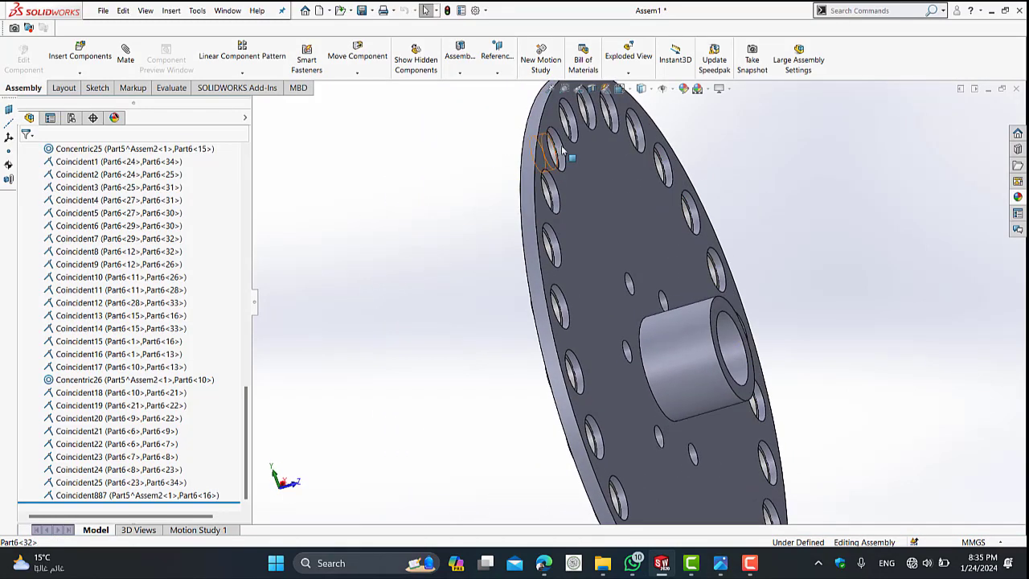
{"action": "key", "text": "shift+Left"}
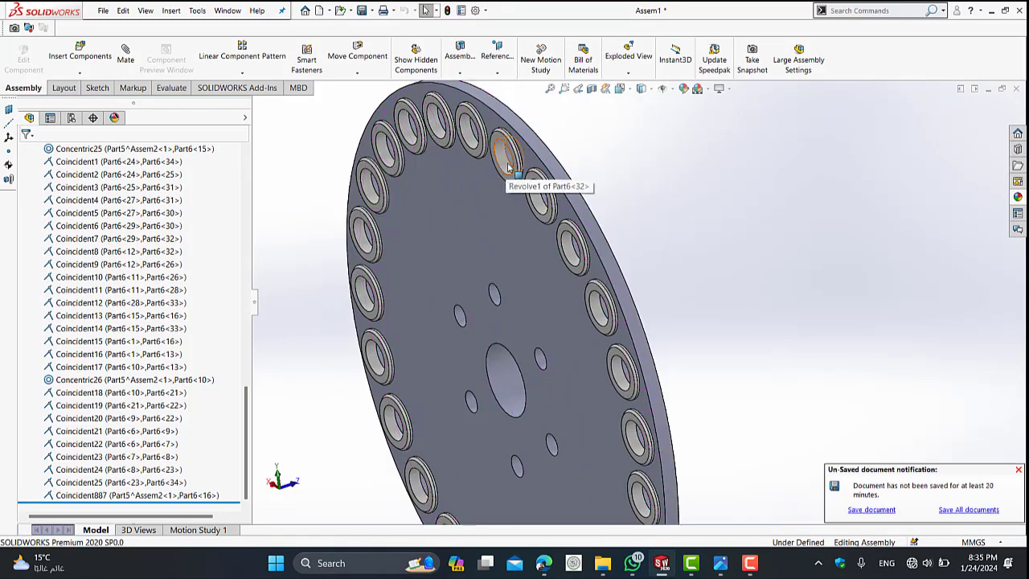
{"action": "left_click", "coordinate": [126, 495]}
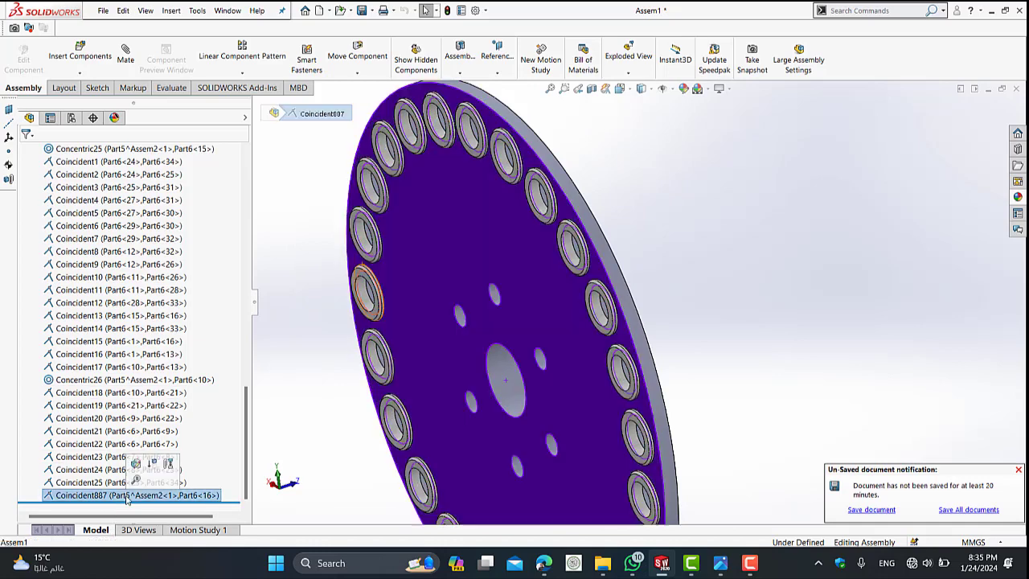
{"action": "left_click", "coordinate": [153, 464]}
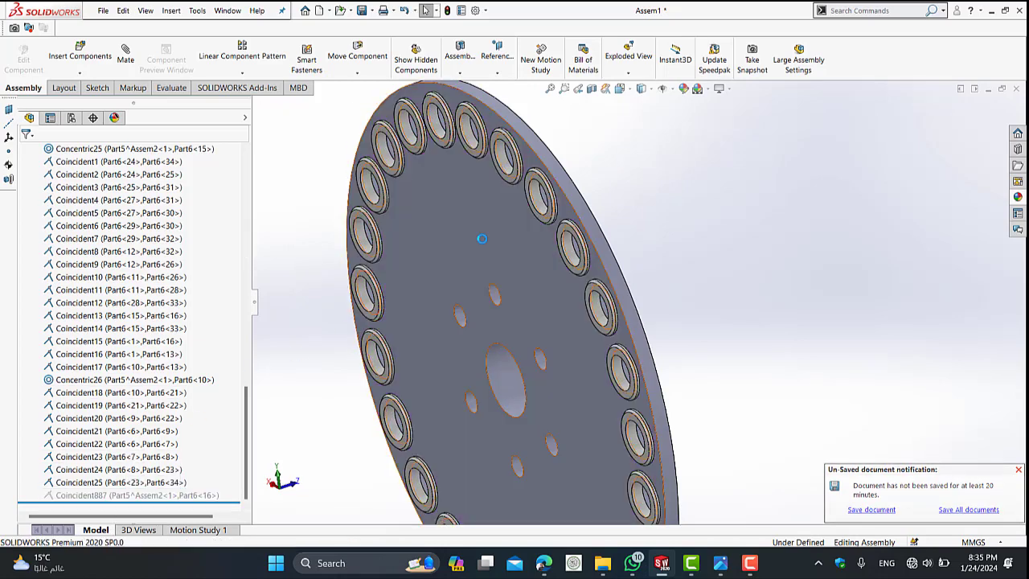
Pull the disc with its hub up and away from the bushing ring, then fit the view.
{"action": "middle_click_drag", "start_coordinate": [481, 239], "coordinate": [458, 153]}
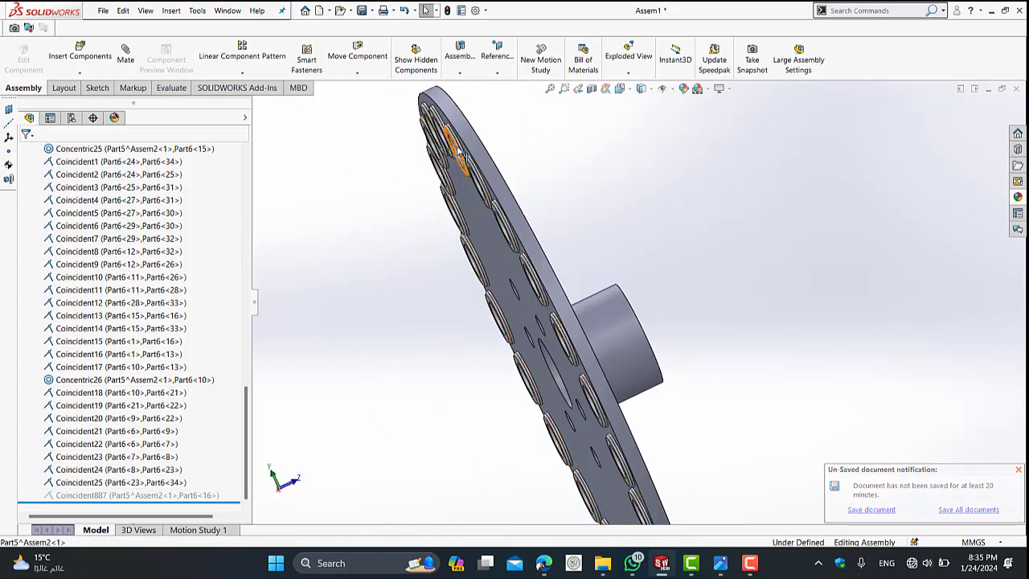
{"action": "left_click_drag", "start_coordinate": [458, 153], "coordinate": [373, 213]}
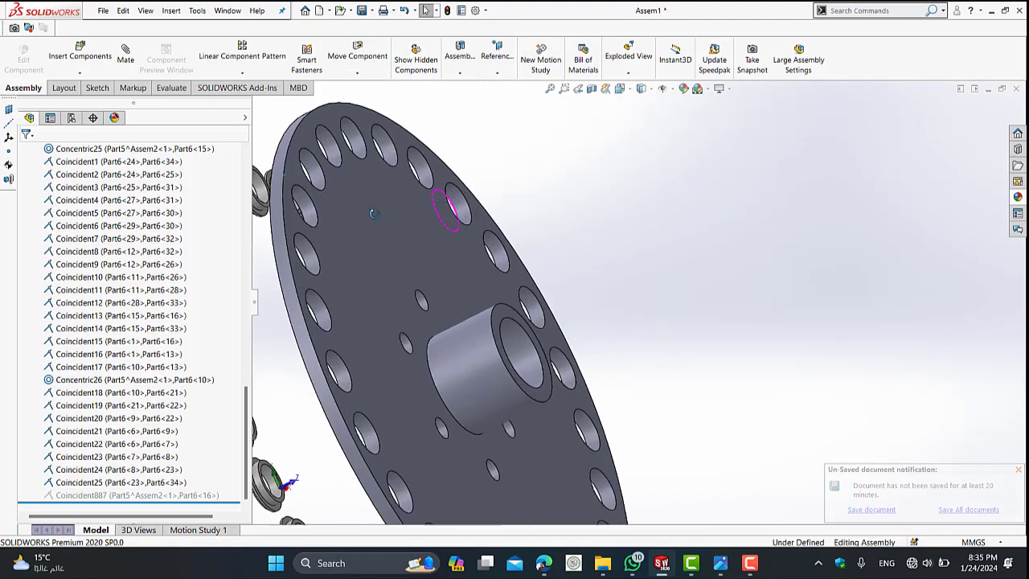
{"action": "scroll", "coordinate": [450, 241], "scroll_direction": "up", "scroll_amount": 5}
{"action": "scroll", "coordinate": [562, 213], "scroll_direction": "down", "scroll_amount": 4}
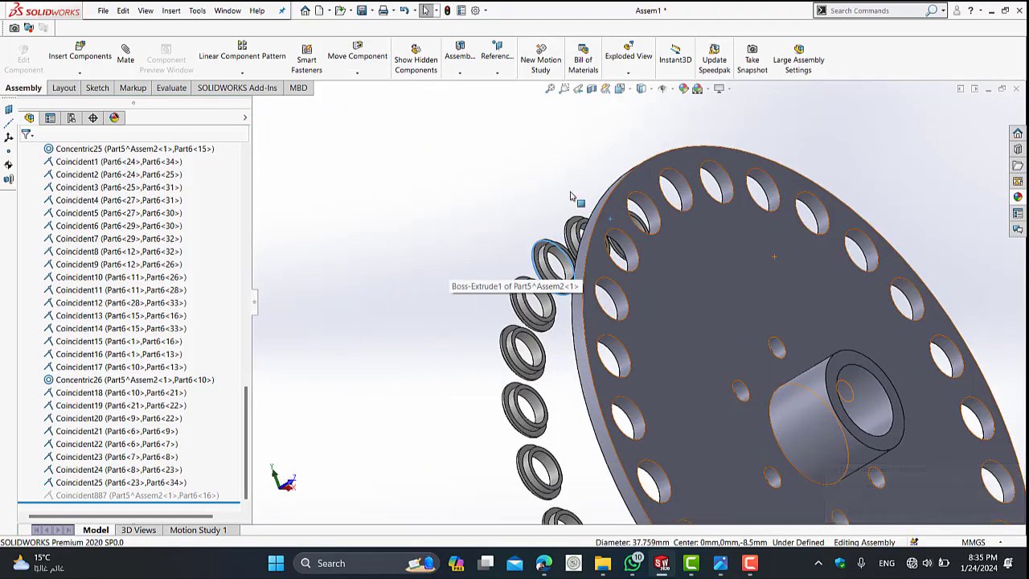
{"action": "left_click", "coordinate": [550, 89]}
Orbit and zoom around the assembly to inspect the disc lifted above the bushings.
{"action": "middle_click_drag", "start_coordinate": [533, 230], "coordinate": [562, 312]}
{"action": "scroll", "coordinate": [562, 311], "scroll_direction": "down", "scroll_amount": 5}
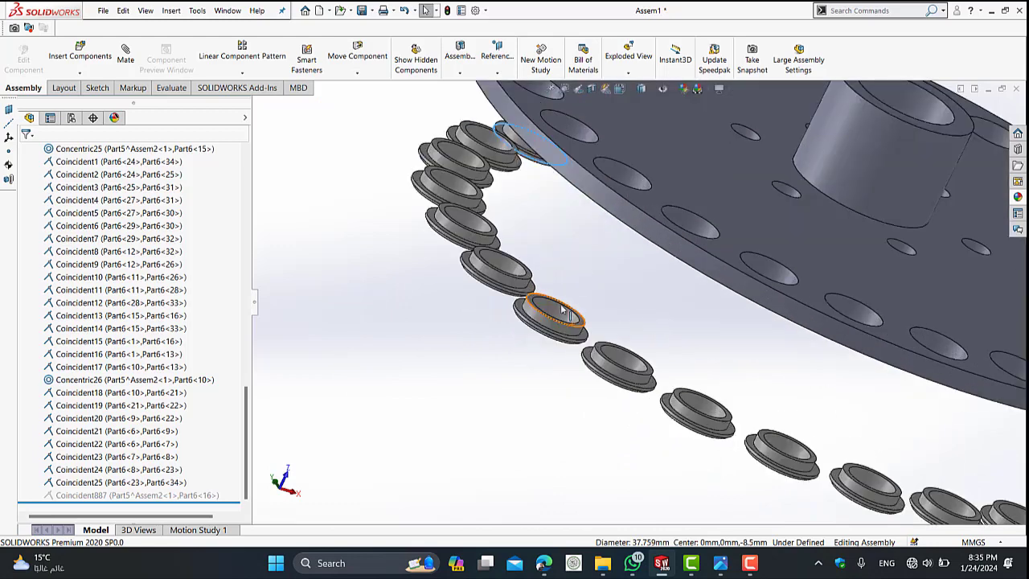
{"action": "scroll", "coordinate": [563, 312], "scroll_direction": "down", "scroll_amount": 2}
{"action": "scroll", "coordinate": [555, 310], "scroll_direction": "down", "scroll_amount": 2}
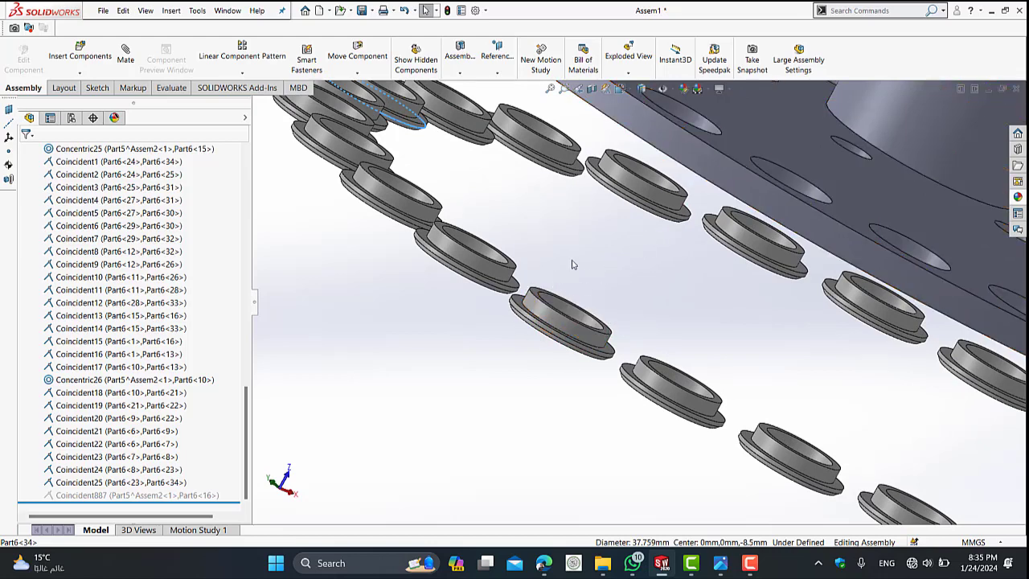
{"action": "middle_click_drag", "start_coordinate": [577, 307], "coordinate": [594, 307]}
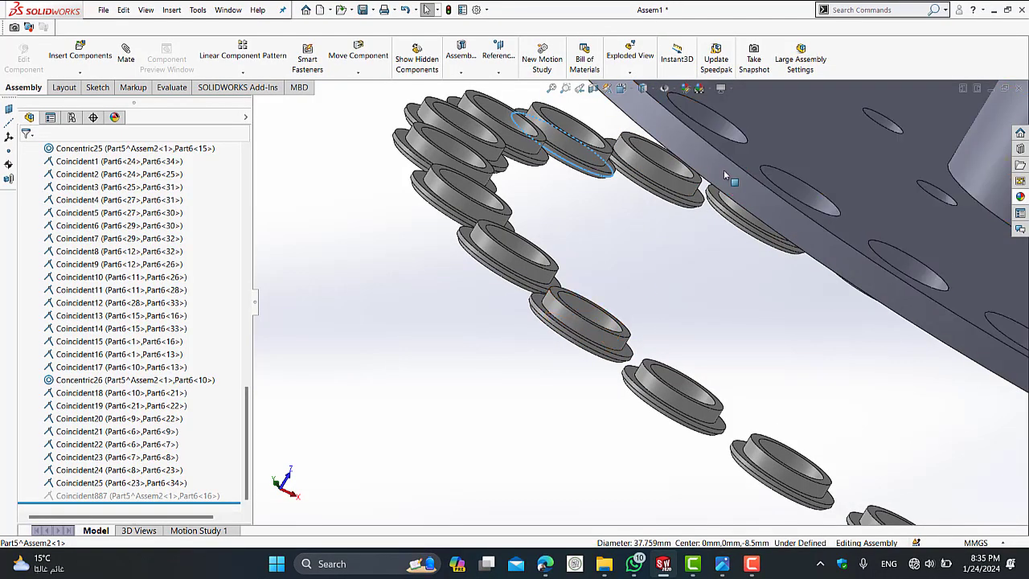
{"action": "left_click", "coordinate": [553, 88]}
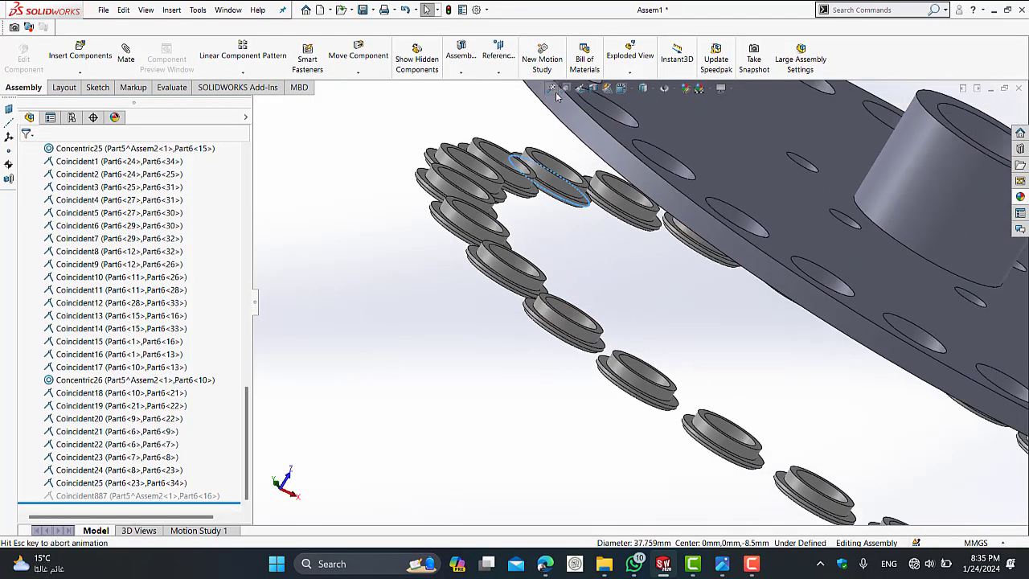
{"action": "mouse_move", "coordinate": [563, 193]}
{"action": "middle_mouse_down"}
{"action": "mouse_move", "coordinate": [573, 277]}
{"action": "mouse_move", "coordinate": [560, 222]}
{"action": "mouse_move", "coordinate": [581, 260]}
{"action": "mouse_move", "coordinate": [590, 248]}
{"action": "mouse_move", "coordinate": [571, 267]}
{"action": "middle_mouse_up"}
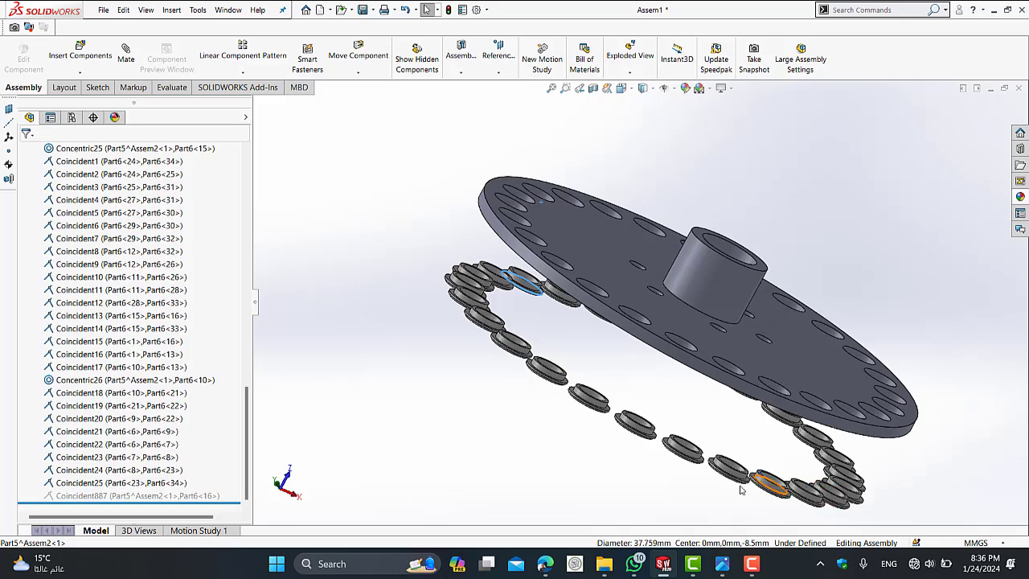
{"action": "middle_click_drag", "start_coordinate": [587, 408], "coordinate": [571, 412]}
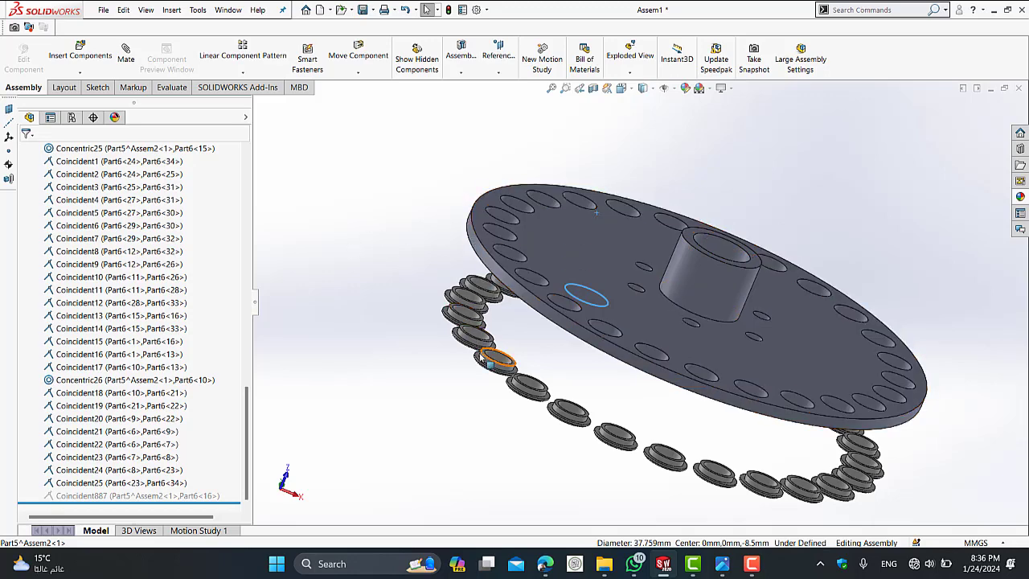
{"action": "scroll", "coordinate": [482, 341], "scroll_direction": "down", "scroll_amount": 3}
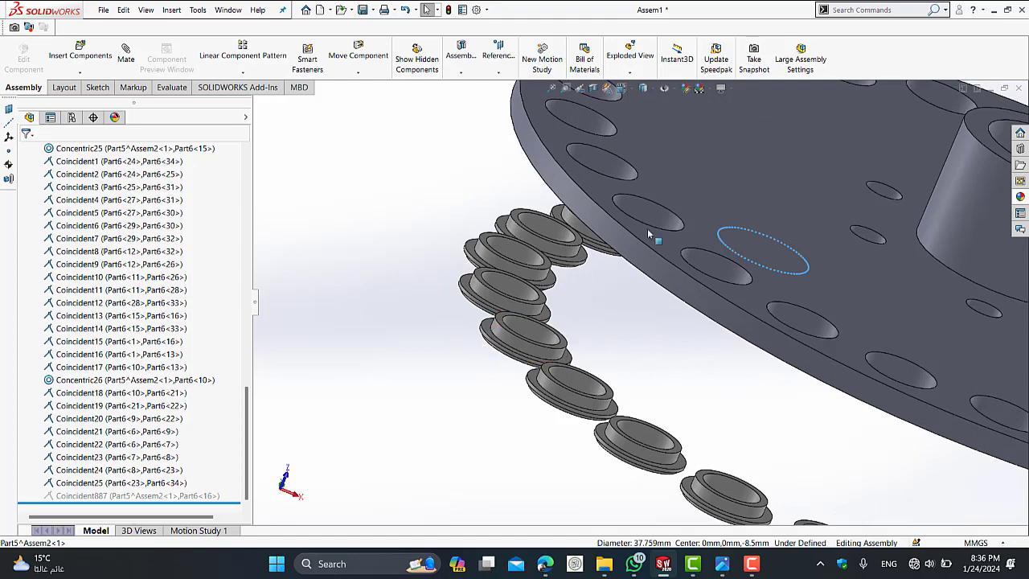
{"action": "mouse_move", "coordinate": [605, 265]}
{"action": "middle_mouse_down"}
{"action": "mouse_move", "coordinate": [689, 184]}
{"action": "mouse_move", "coordinate": [659, 230]}
{"action": "middle_mouse_up"}
{"action": "scroll", "coordinate": [636, 218], "scroll_direction": "up", "scroll_amount": 2}
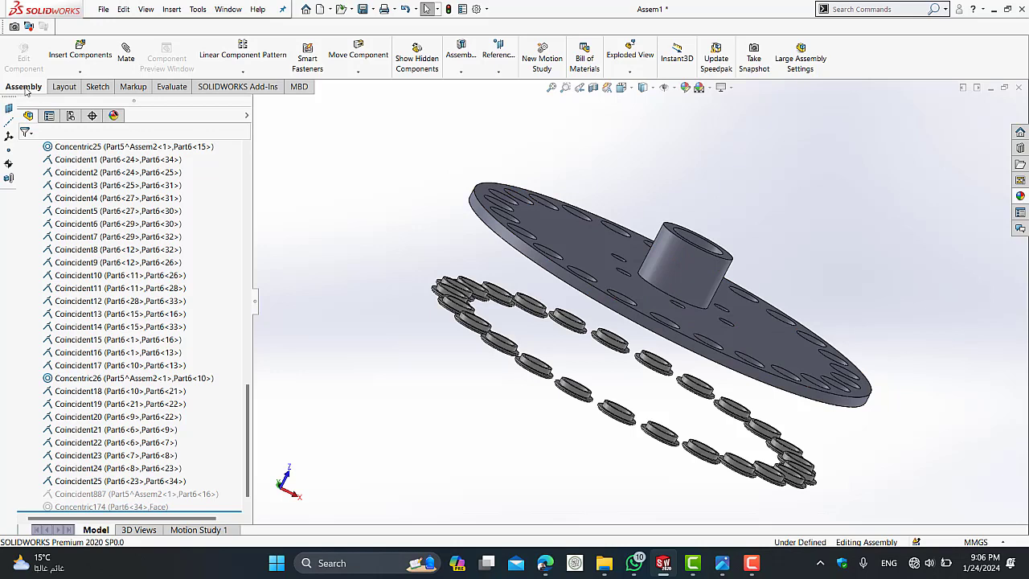
Start Copy with Mates from the component insertion options.
{"action": "left_click", "coordinate": [84, 72]}
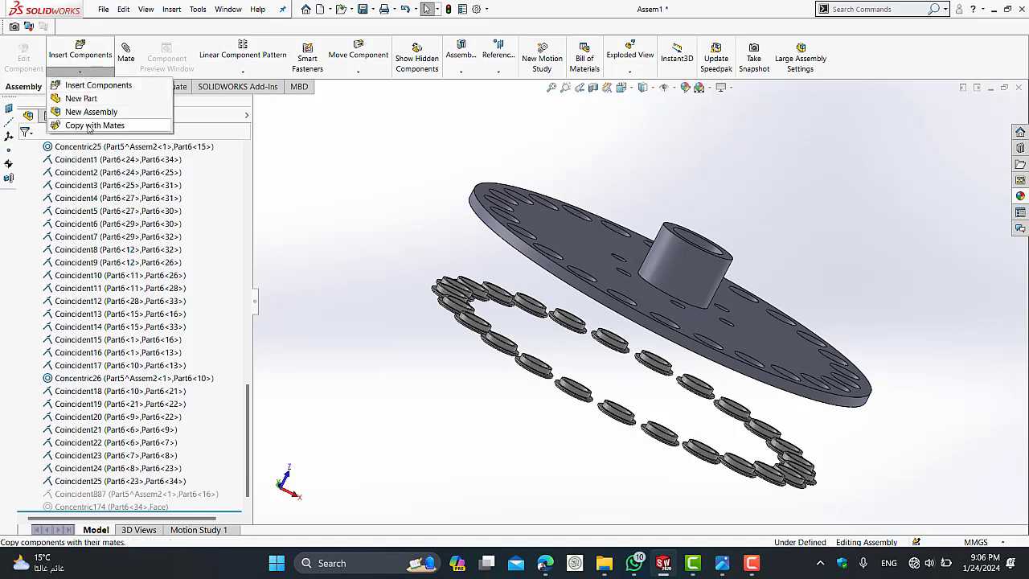
{"action": "left_click", "coordinate": [100, 127]}
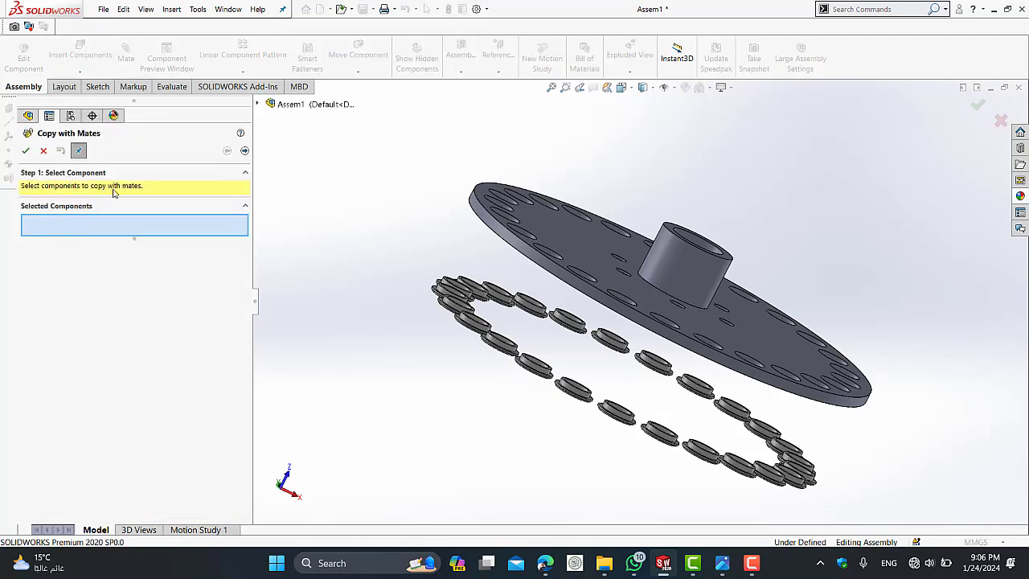
{"action": "scroll", "coordinate": [530, 338], "scroll_direction": "down", "scroll_amount": 3}
{"action": "scroll", "coordinate": [530, 338], "scroll_direction": "down", "scroll_amount": 3}
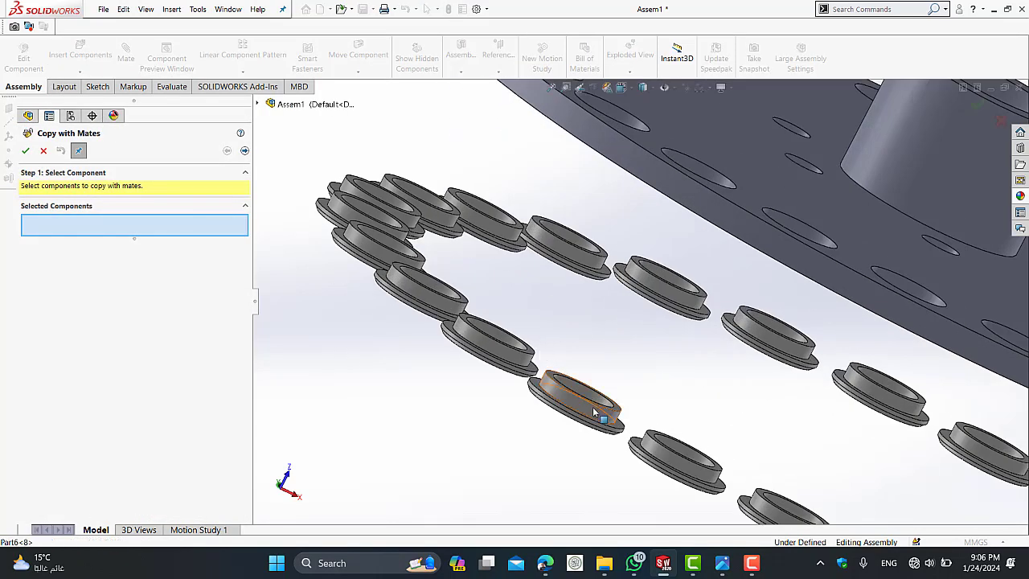
Select the six bushings Part6-23, -24, -25, -34, -7 and -8 for copying.
{"action": "left_click", "coordinate": [590, 406]}
{"action": "left_click", "coordinate": [486, 341]}
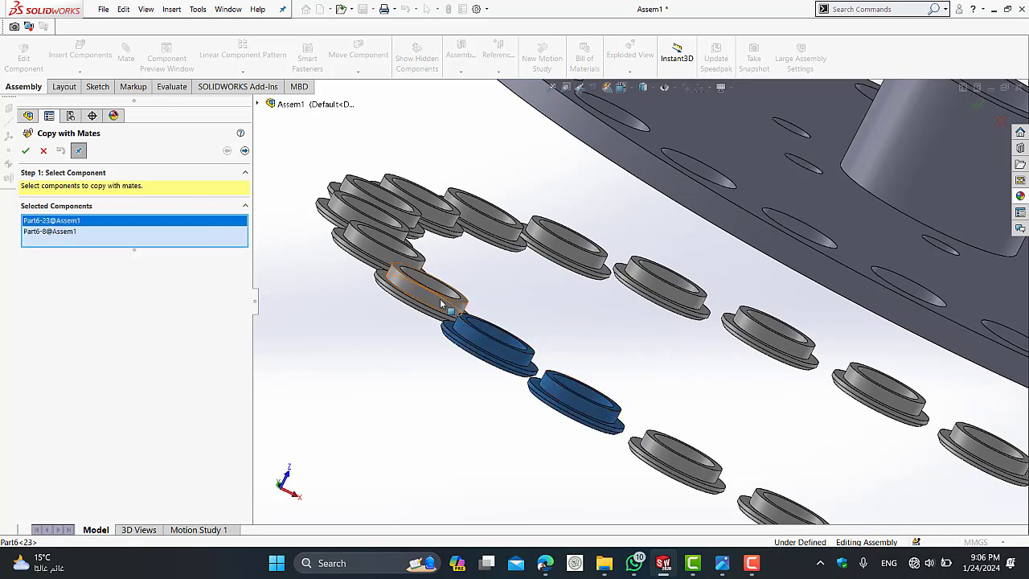
{"action": "left_click", "coordinate": [410, 273]}
{"action": "left_click", "coordinate": [381, 245]}
{"action": "left_click", "coordinate": [357, 215]}
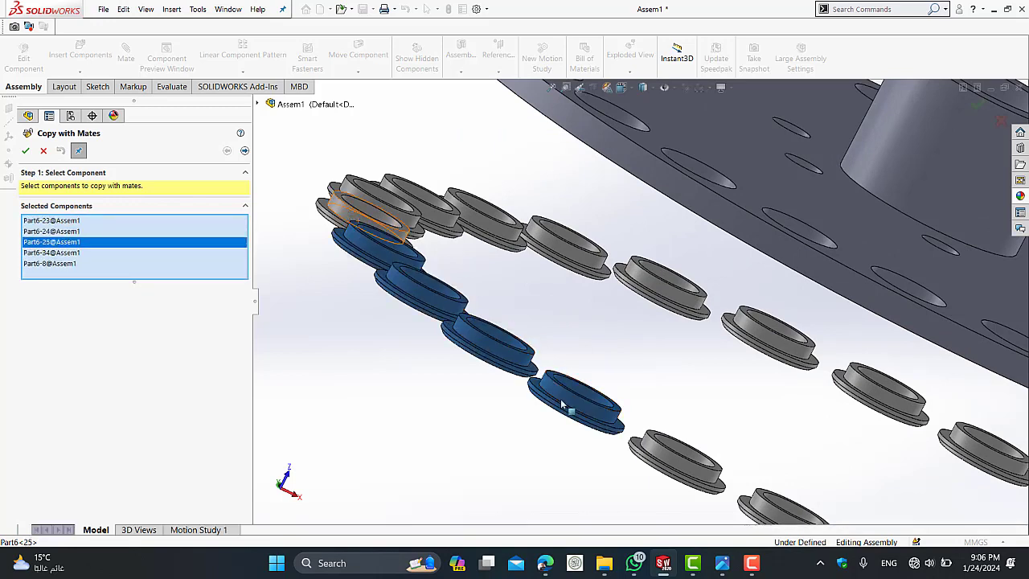
{"action": "left_click", "coordinate": [680, 470]}
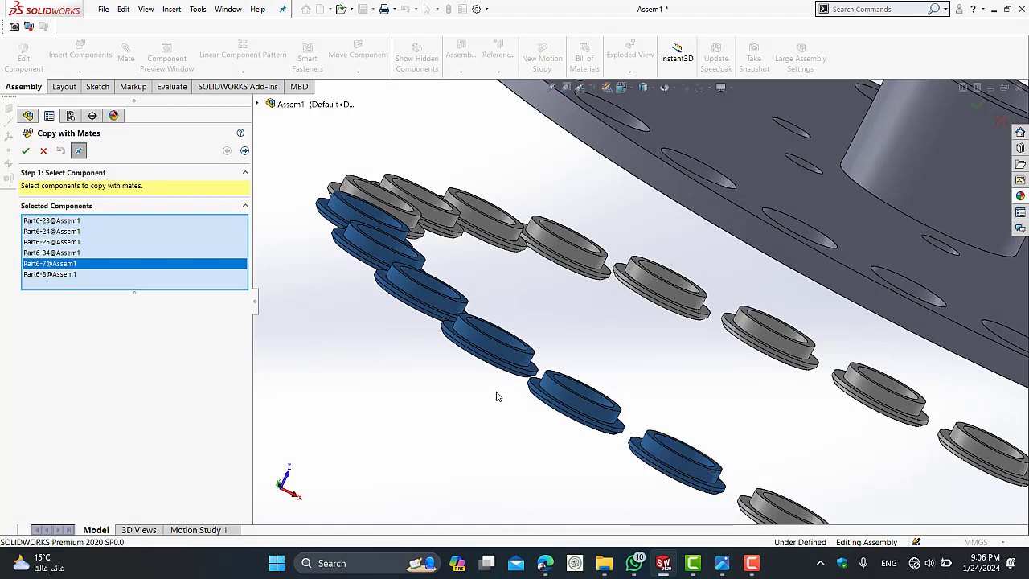
{"action": "mouse_move", "coordinate": [496, 395]}
{"action": "middle_mouse_down"}
{"action": "mouse_move", "coordinate": [488, 411]}
{"action": "mouse_move", "coordinate": [468, 403]}
{"action": "middle_mouse_up"}
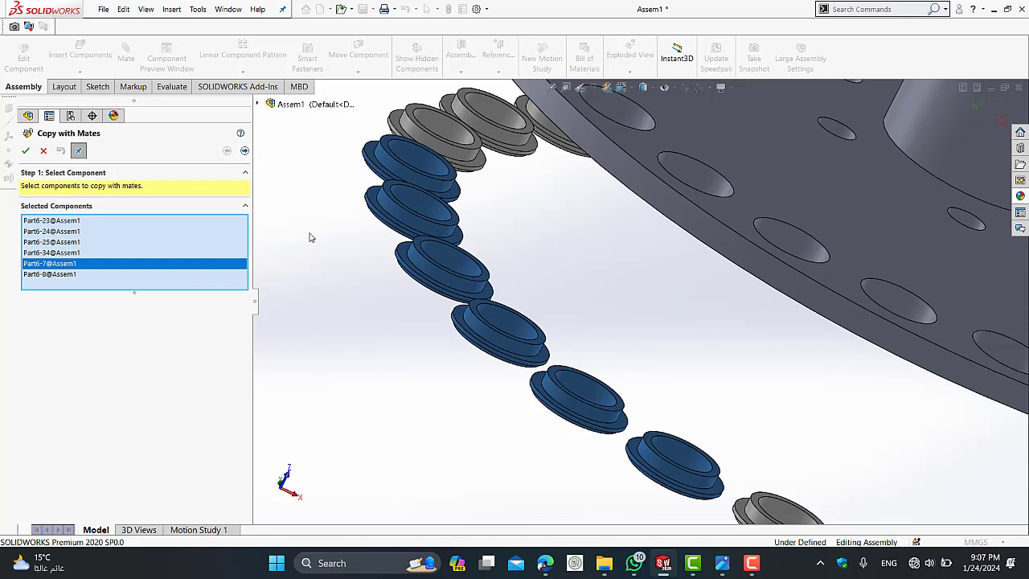
Advance to Step 2: Mates and pick the first concentric mate's new reference face.
{"action": "left_click", "coordinate": [244, 152]}
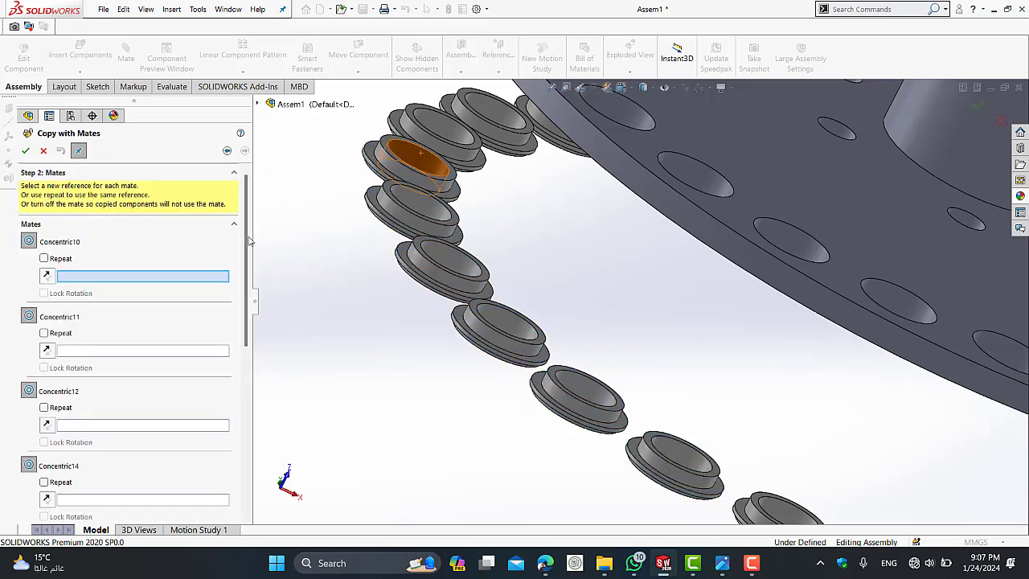
{"action": "mouse_move", "coordinate": [249, 242]}
{"action": "left_mouse_down"}
{"action": "mouse_move", "coordinate": [248, 438]}
{"action": "mouse_move", "coordinate": [246, 226]}
{"action": "left_mouse_up"}
{"action": "left_click", "coordinate": [430, 167]}
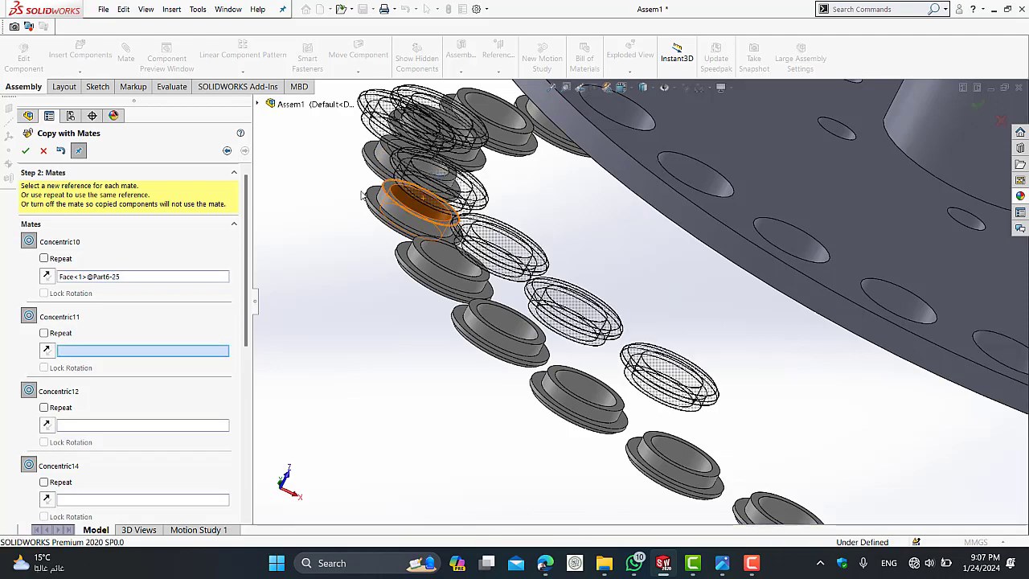
Orbit and zoom to an oblique top-down view of the plate's washers.
{"action": "middle_click_drag", "start_coordinate": [363, 195], "coordinate": [451, 102]}
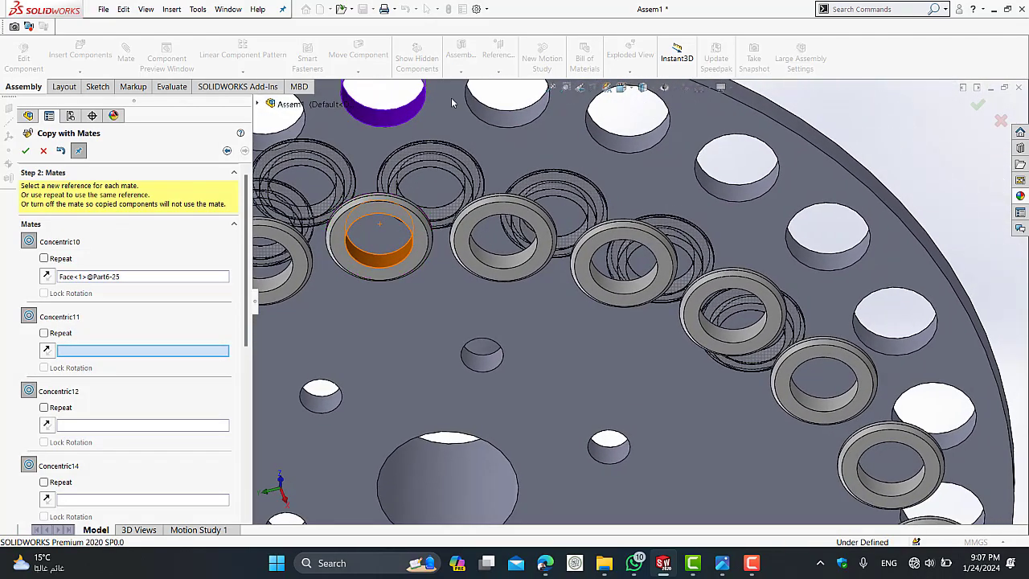
{"action": "scroll", "coordinate": [451, 102], "scroll_direction": "up", "scroll_amount": 5}
{"action": "middle_click_drag", "start_coordinate": [553, 225], "coordinate": [597, 297]}
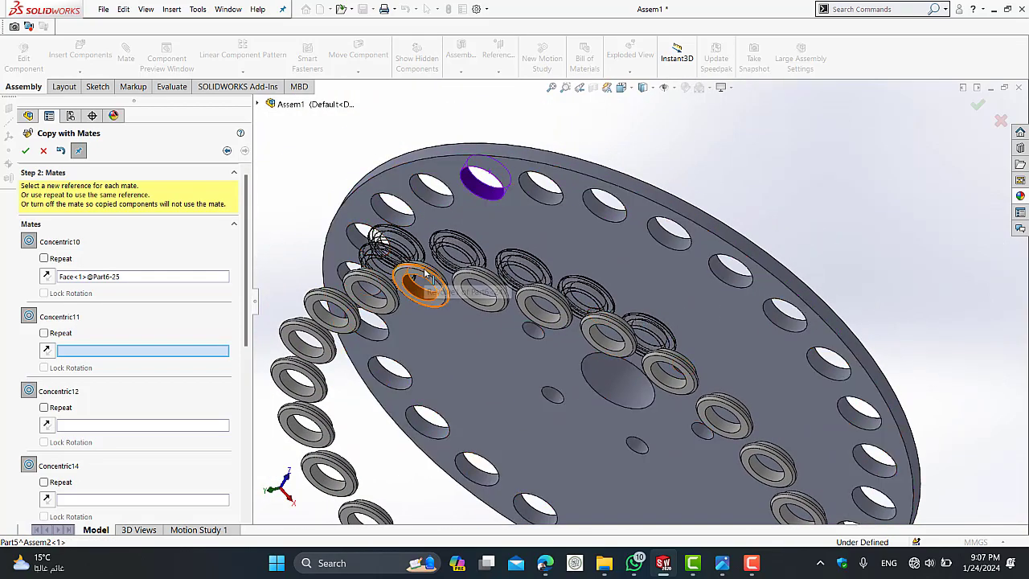
{"action": "scroll", "coordinate": [409, 283], "scroll_direction": "down", "scroll_amount": 5}
{"action": "middle_click_drag", "start_coordinate": [507, 291], "coordinate": [562, 233]}
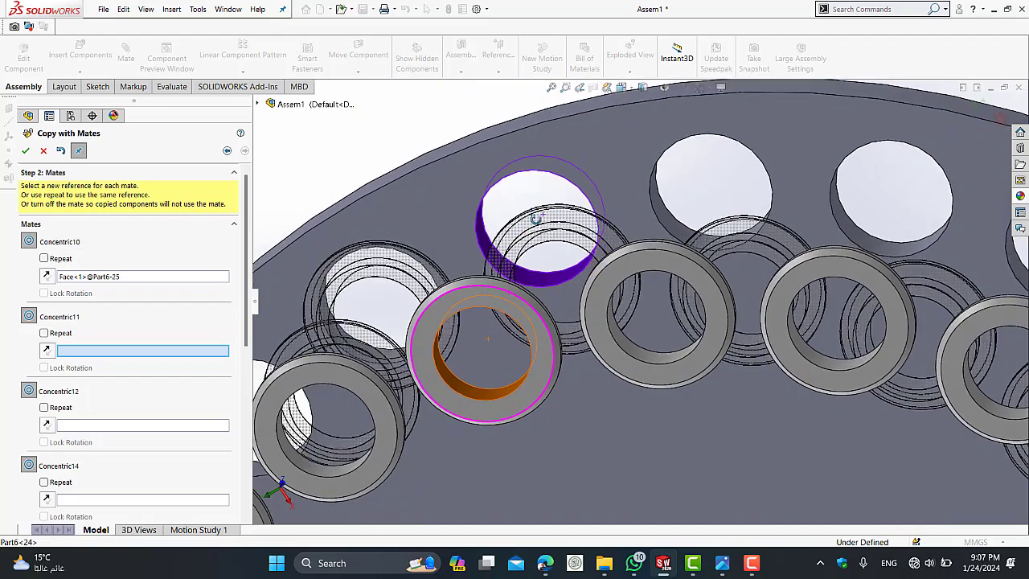
{"action": "scroll", "coordinate": [562, 234], "scroll_direction": "up", "scroll_amount": 5}
{"action": "scroll", "coordinate": [593, 327], "scroll_direction": "down", "scroll_amount": 5}
{"action": "middle_click_drag", "start_coordinate": [593, 326], "coordinate": [551, 204]}
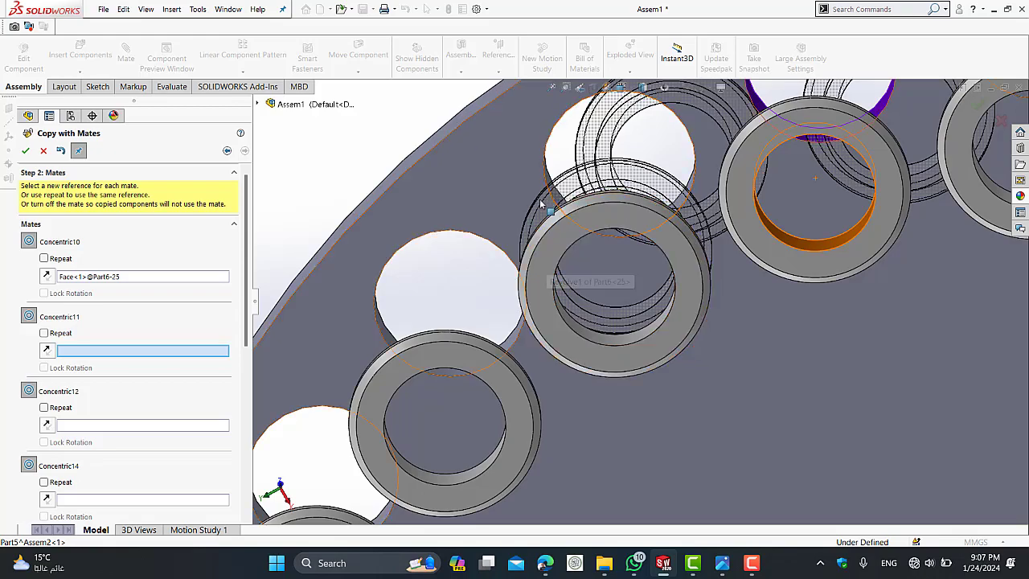
{"action": "scroll", "coordinate": [602, 322], "scroll_direction": "up", "scroll_amount": 2}
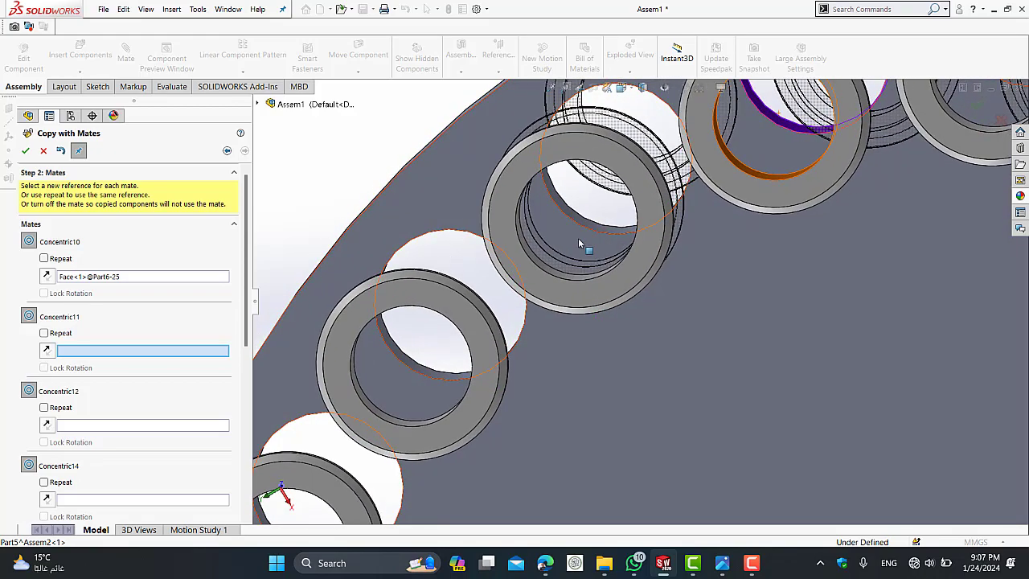
{"action": "scroll", "coordinate": [578, 238], "scroll_direction": "up", "scroll_amount": 2}
{"action": "scroll", "coordinate": [823, 243], "scroll_direction": "up", "scroll_amount": 3}
{"action": "middle_click_drag", "start_coordinate": [823, 242], "coordinate": [788, 160]}
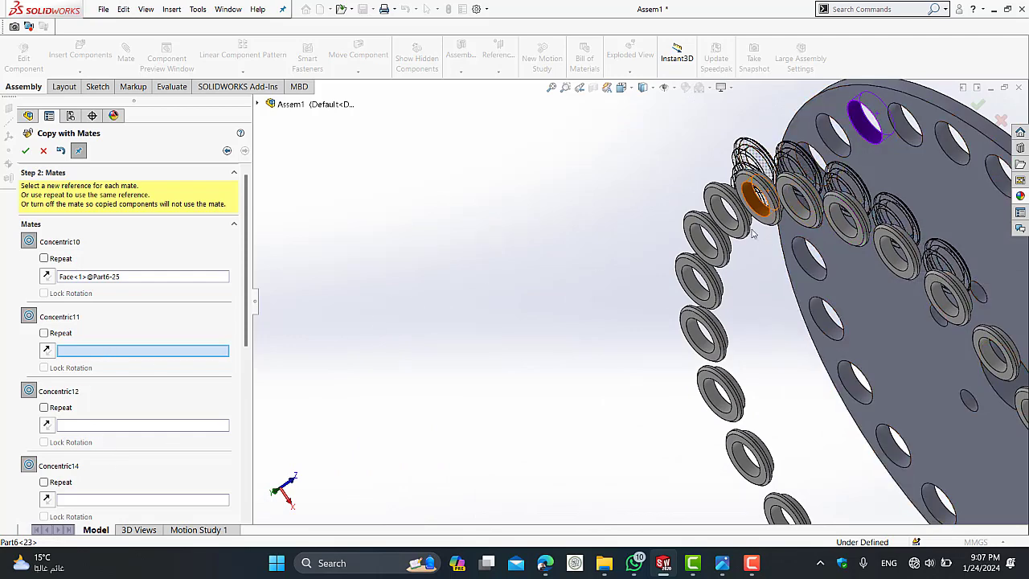
{"action": "scroll", "coordinate": [755, 221], "scroll_direction": "down", "scroll_amount": 2}
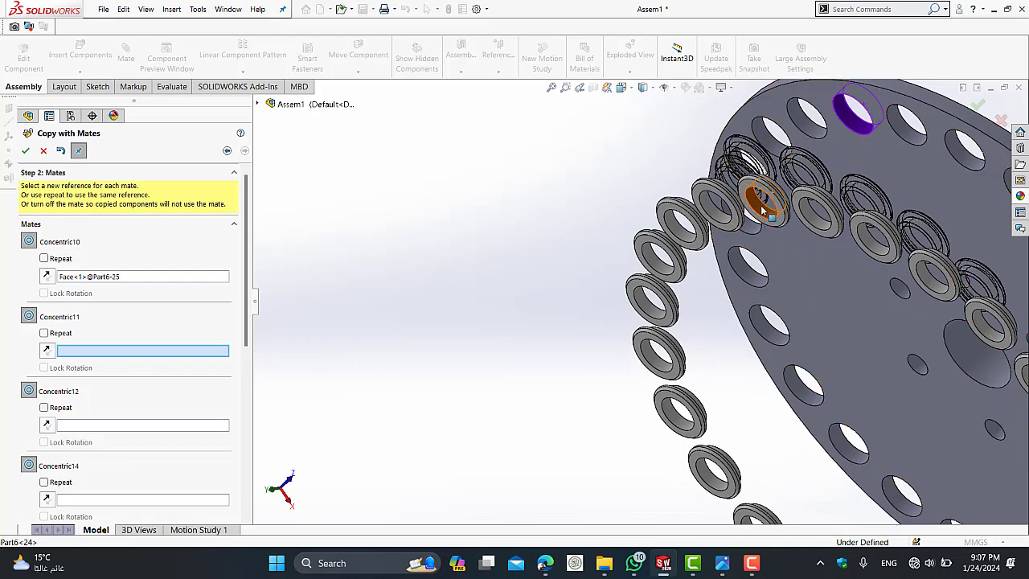
Pick reference faces on the right-hand washers for the second through fifth concentric mates.
{"action": "left_click", "coordinate": [762, 211]}
{"action": "left_click", "coordinate": [818, 221]}
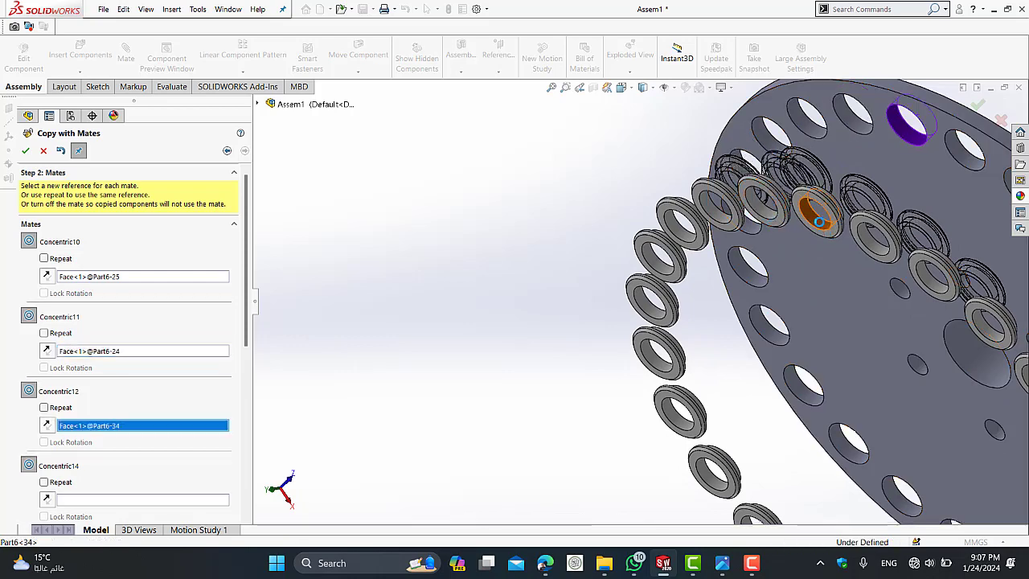
{"action": "left_click", "coordinate": [879, 250]}
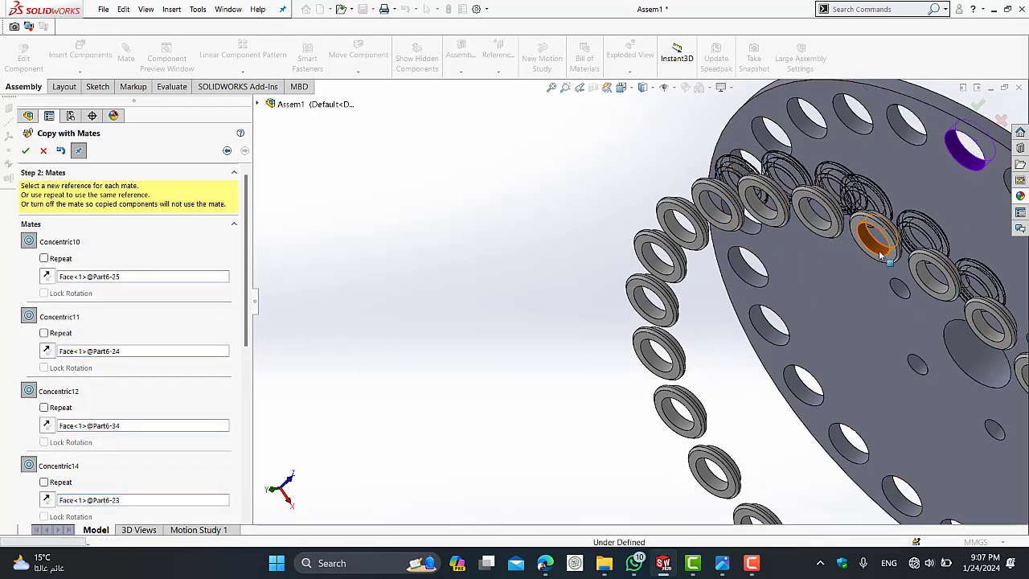
{"action": "left_click", "coordinate": [987, 327]}
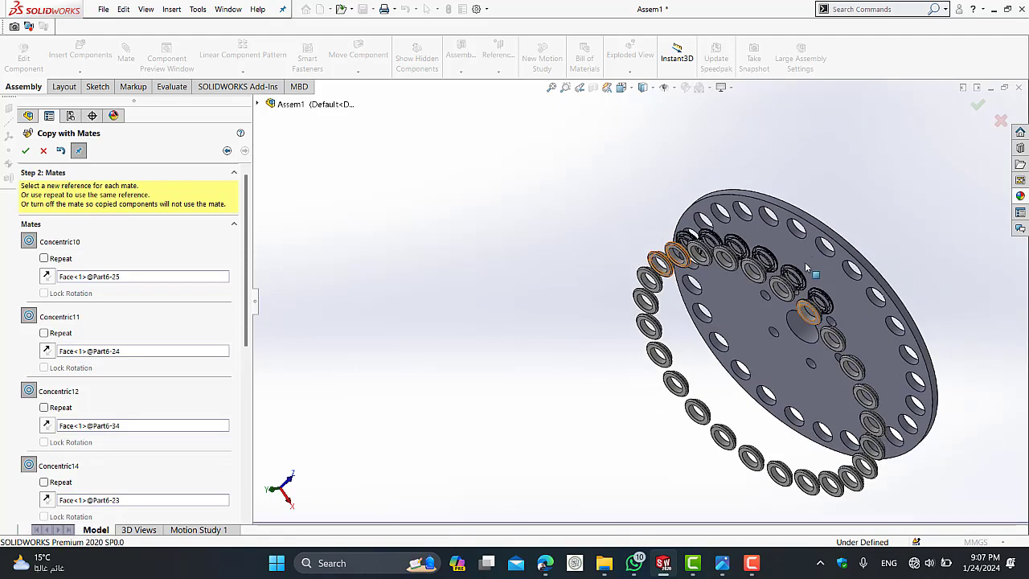
{"action": "mouse_move", "coordinate": [812, 271]}
{"action": "middle_mouse_down"}
{"action": "mouse_move", "coordinate": [679, 265]}
{"action": "mouse_move", "coordinate": [593, 209]}
{"action": "middle_mouse_up"}
{"action": "scroll", "coordinate": [679, 265], "scroll_direction": "down", "scroll_amount": 3}
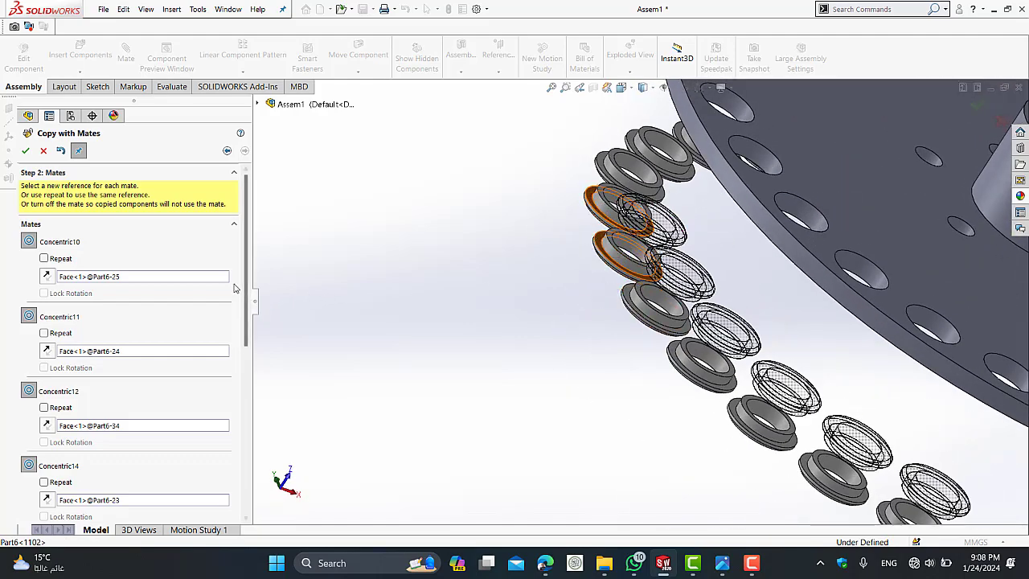
{"action": "left_click_drag", "start_coordinate": [243, 271], "coordinate": [244, 448]}
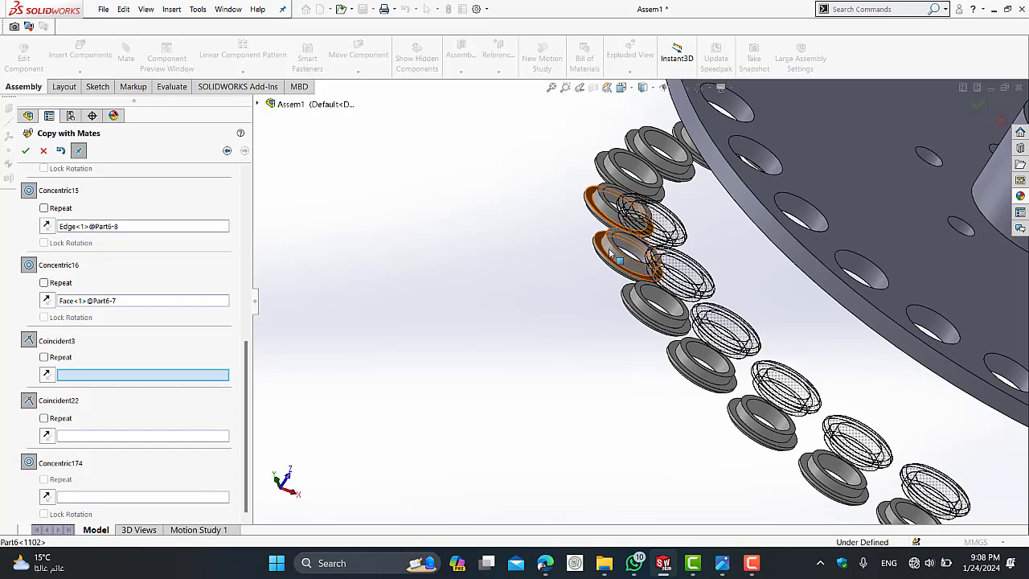
Review the empty Concentric14, 15 and 16 references while orbiting toward the rings.
{"action": "middle_click_drag", "start_coordinate": [611, 254], "coordinate": [506, 209]}
{"action": "scroll", "coordinate": [506, 208], "scroll_direction": "up", "scroll_amount": 5}
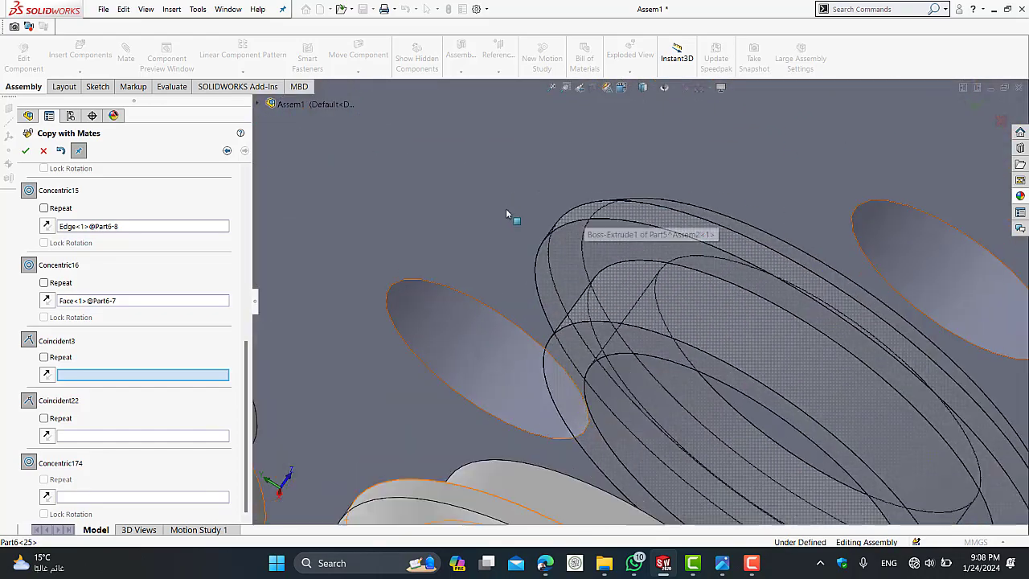
{"action": "scroll", "coordinate": [505, 208], "scroll_direction": "up", "scroll_amount": 1}
{"action": "scroll", "coordinate": [575, 293], "scroll_direction": "down", "scroll_amount": 2}
{"action": "scroll", "coordinate": [577, 321], "scroll_direction": "down", "scroll_amount": 2}
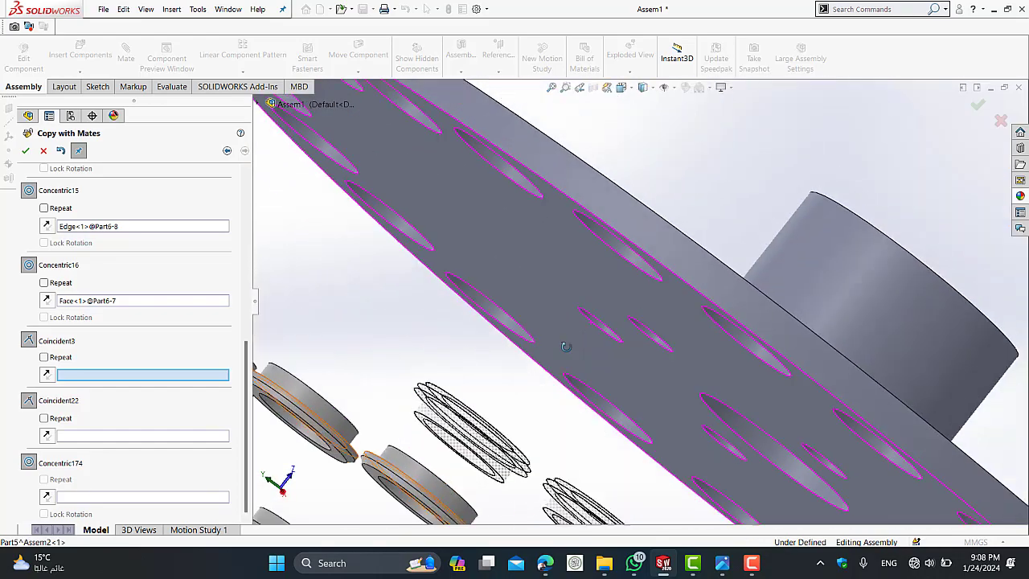
{"action": "scroll", "coordinate": [562, 344], "scroll_direction": "down", "scroll_amount": 3}
{"action": "scroll", "coordinate": [463, 381], "scroll_direction": "up", "scroll_amount": 2}
{"action": "scroll", "coordinate": [482, 321], "scroll_direction": "up", "scroll_amount": 3}
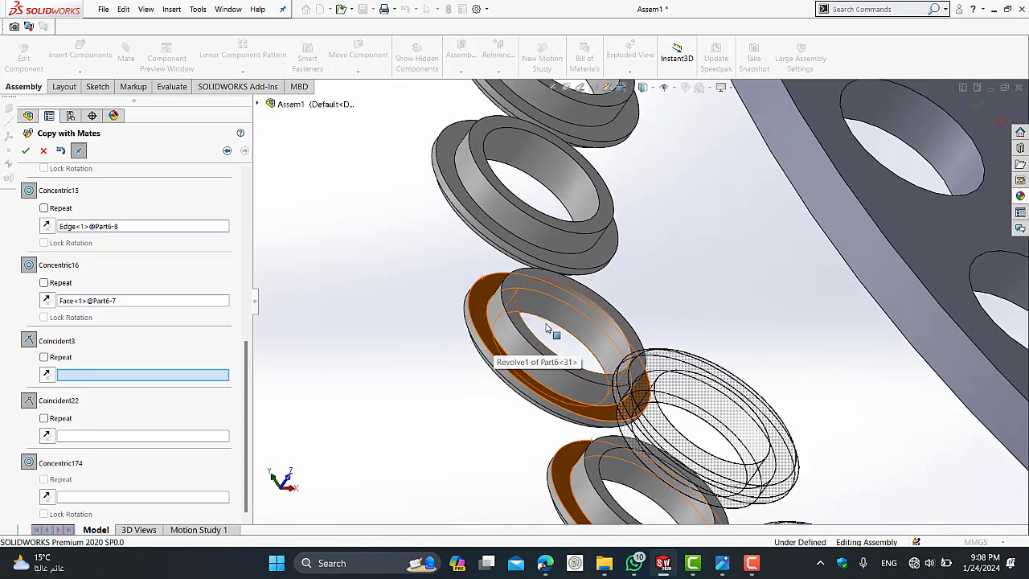
{"action": "middle_click_drag", "start_coordinate": [677, 252], "coordinate": [751, 206]}
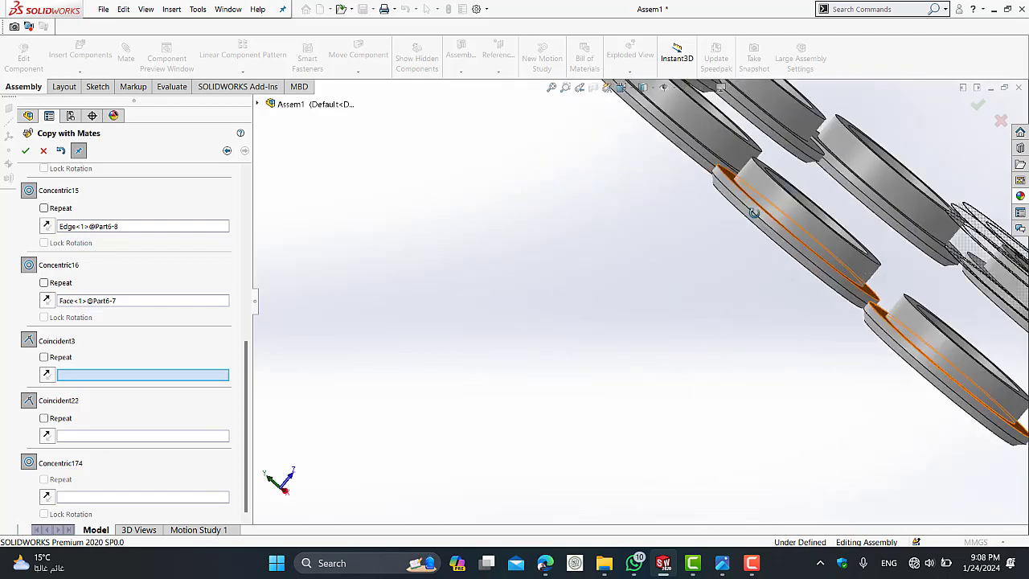
{"action": "scroll", "coordinate": [843, 195], "scroll_direction": "down", "scroll_amount": 3}
{"action": "scroll", "coordinate": [855, 168], "scroll_direction": "down", "scroll_amount": 2}
{"action": "middle_click_drag", "start_coordinate": [854, 168], "coordinate": [496, 140]}
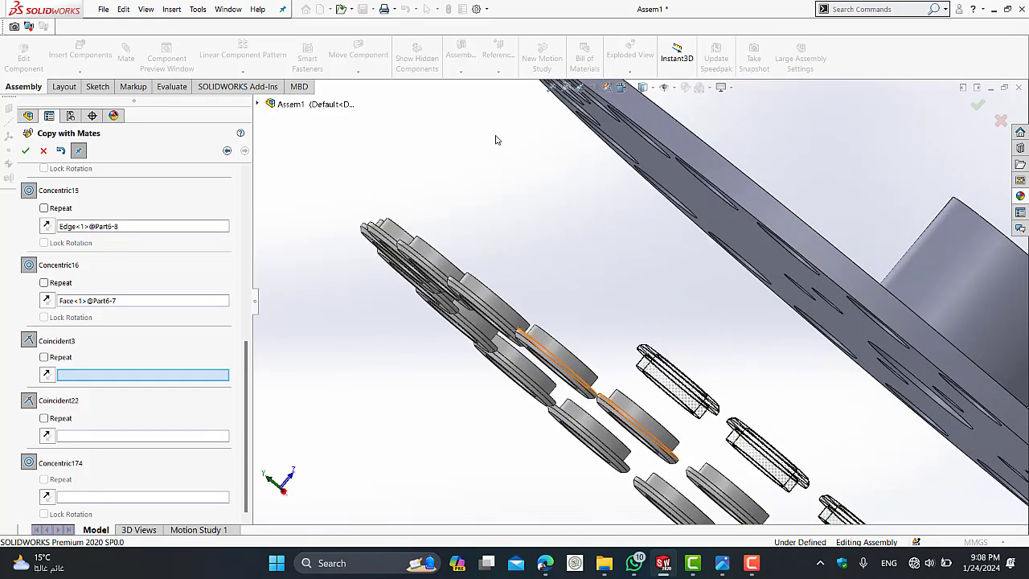
Fit the assembly and orbit to see the rings beside the plate edge.
{"action": "left_click", "coordinate": [555, 87]}
{"action": "middle_click_drag", "start_coordinate": [632, 293], "coordinate": [613, 247]}
{"action": "scroll", "coordinate": [613, 247], "scroll_direction": "up", "scroll_amount": 3}
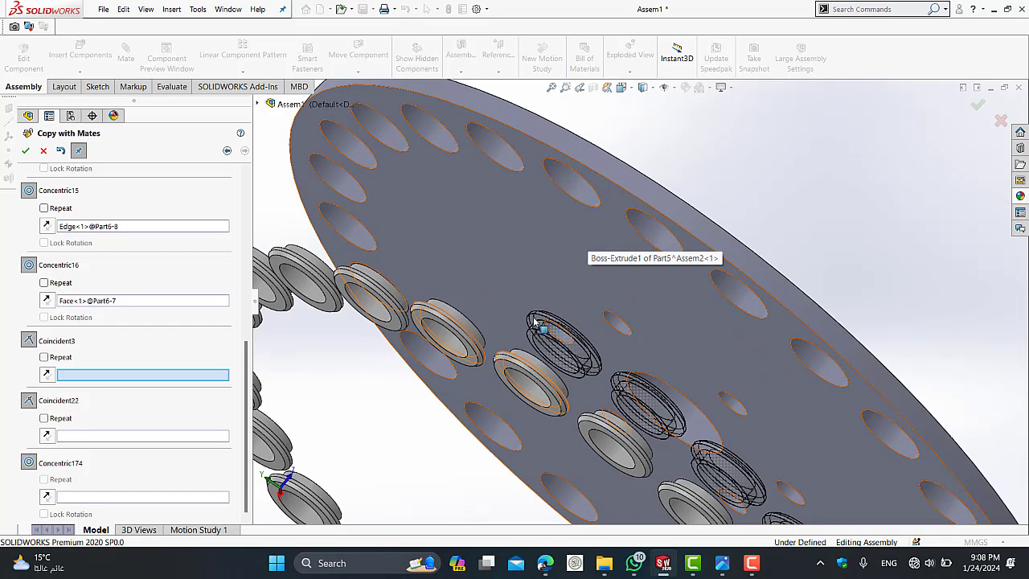
{"action": "mouse_move", "coordinate": [682, 269]}
{"action": "middle_mouse_down"}
{"action": "mouse_move", "coordinate": [655, 271]}
{"action": "mouse_move", "coordinate": [780, 209]}
{"action": "middle_mouse_up"}
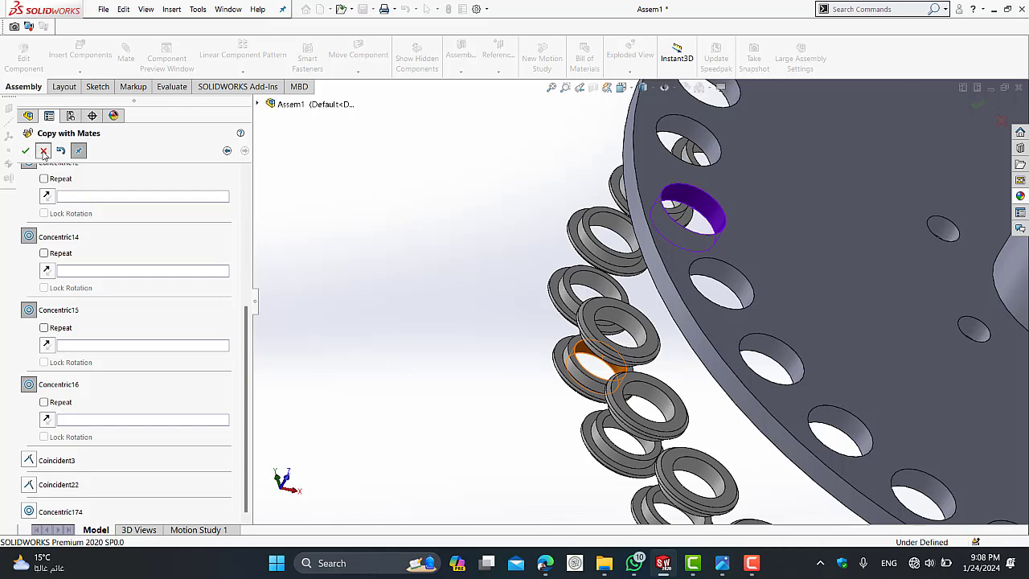
Cancel Copy with Mates and drag ring Part6<1098> into a new position.
{"action": "left_click", "coordinate": [44, 151]}
{"action": "middle_click_drag", "start_coordinate": [636, 341], "coordinate": [709, 354]}
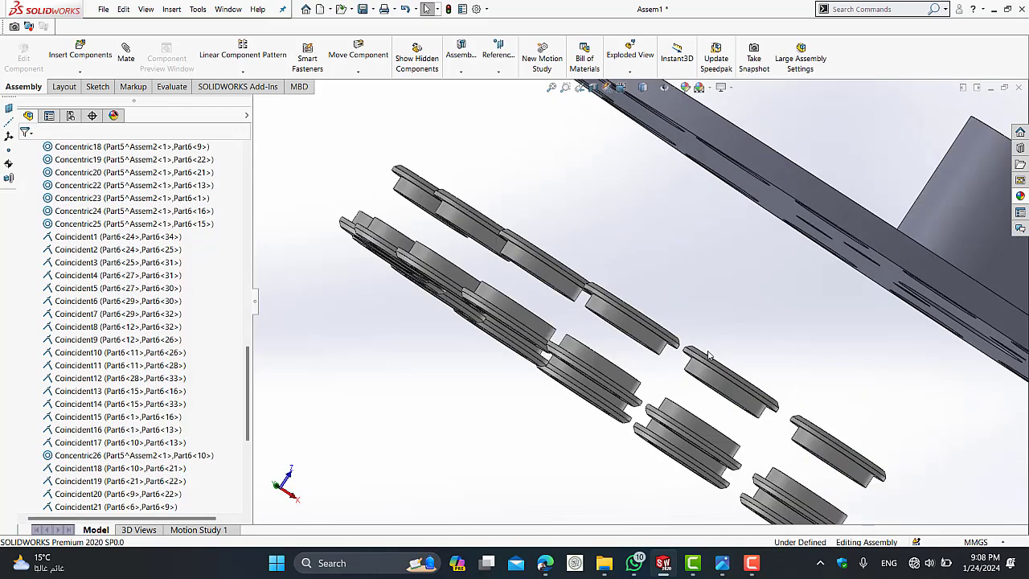
{"action": "left_click", "coordinate": [735, 396]}
{"action": "middle_click_drag", "start_coordinate": [735, 396], "coordinate": [768, 342]}
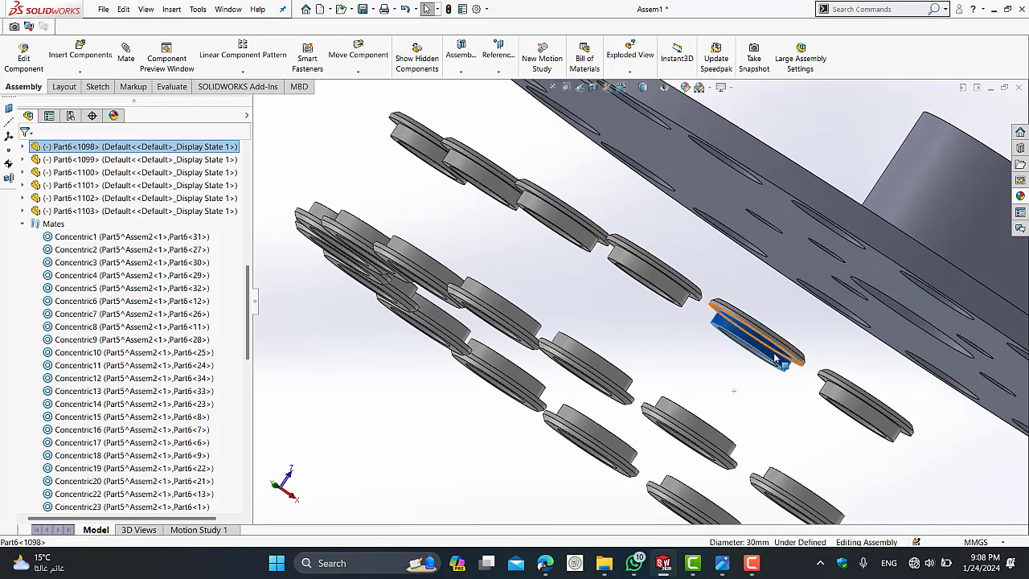
{"action": "left_click_drag", "start_coordinate": [776, 357], "coordinate": [763, 368]}
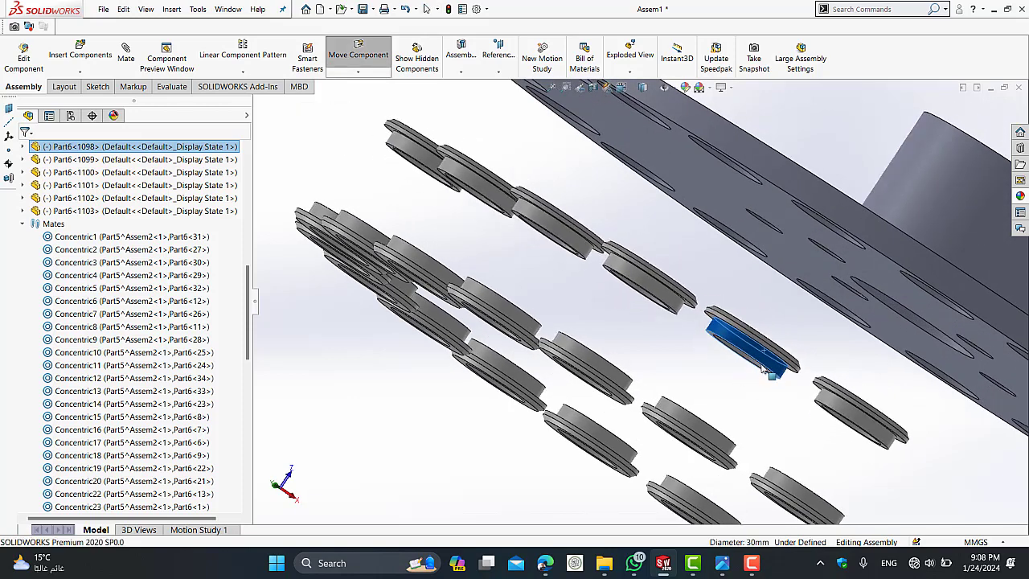
Slide rings Part6<1099> and Part6<1100> along their rows.
{"action": "mouse_move", "coordinate": [664, 300]}
{"action": "left_mouse_down"}
{"action": "mouse_move", "coordinate": [676, 336]}
{"action": "mouse_move", "coordinate": [675, 310]}
{"action": "mouse_move", "coordinate": [665, 340]}
{"action": "mouse_move", "coordinate": [682, 307]}
{"action": "left_mouse_up"}
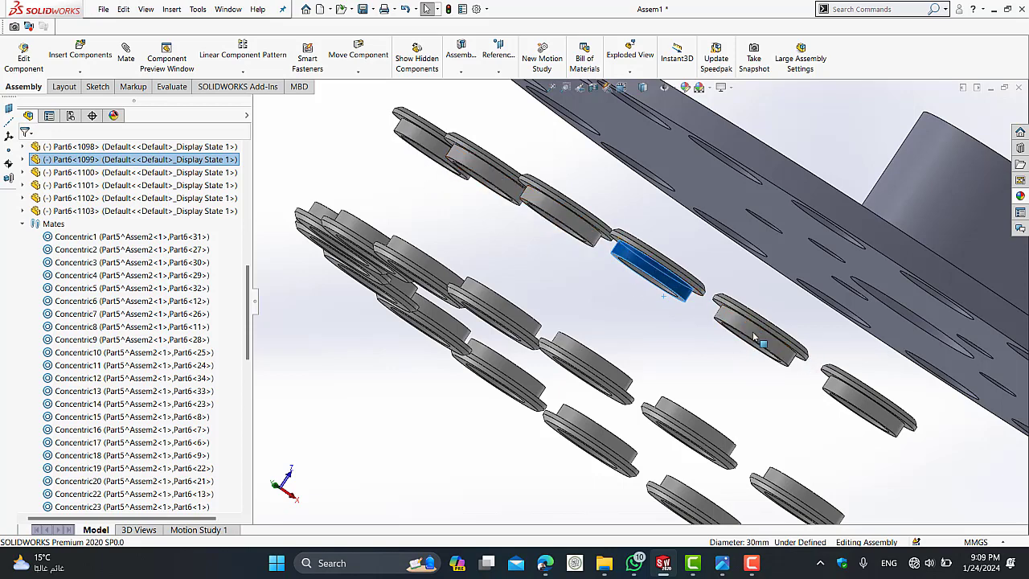
{"action": "mouse_move", "coordinate": [753, 336]}
{"action": "left_mouse_down"}
{"action": "mouse_move", "coordinate": [539, 285]}
{"action": "mouse_move", "coordinate": [625, 266]}
{"action": "mouse_move", "coordinate": [576, 266]}
{"action": "mouse_move", "coordinate": [557, 285]}
{"action": "left_mouse_up"}
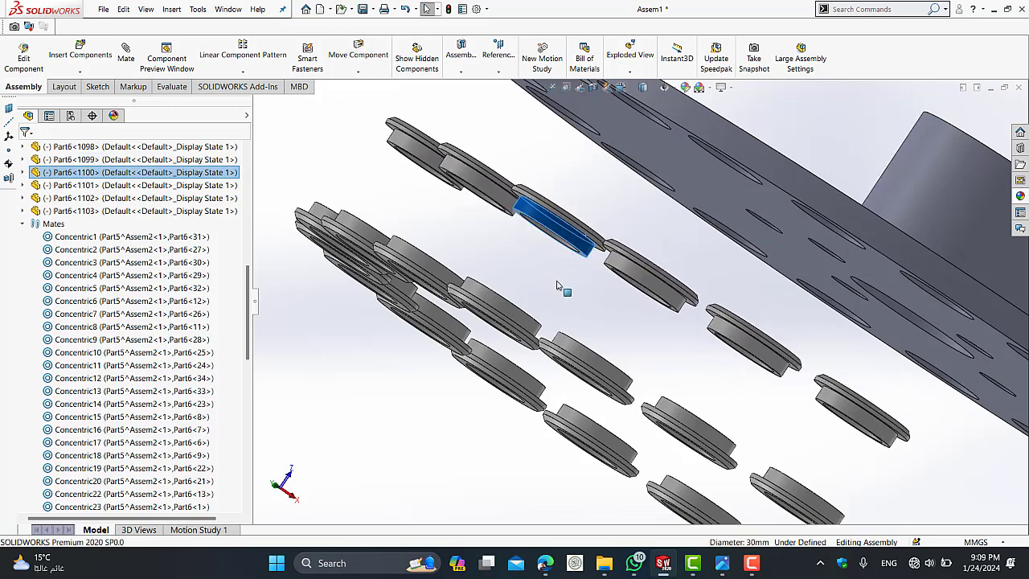
{"action": "scroll", "coordinate": [543, 233], "scroll_direction": "down", "scroll_amount": 2}
Mate ring Part6<1100>'s face coincident to the disc Part5^Assem2<1>, creating Coincident1090.
{"action": "scroll", "coordinate": [530, 217], "scroll_direction": "down", "scroll_amount": 3}
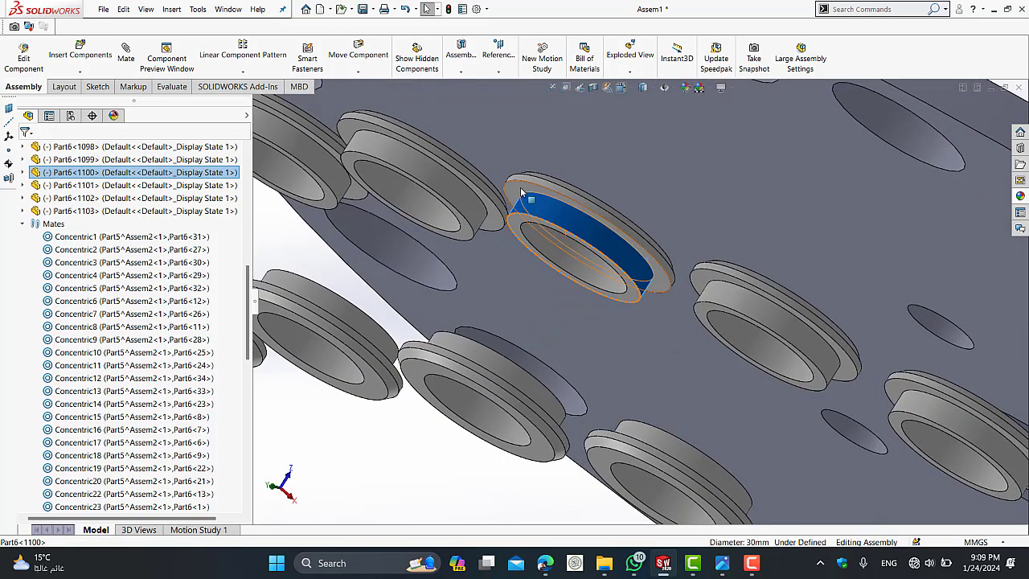
{"action": "left_click", "coordinate": [504, 187]}
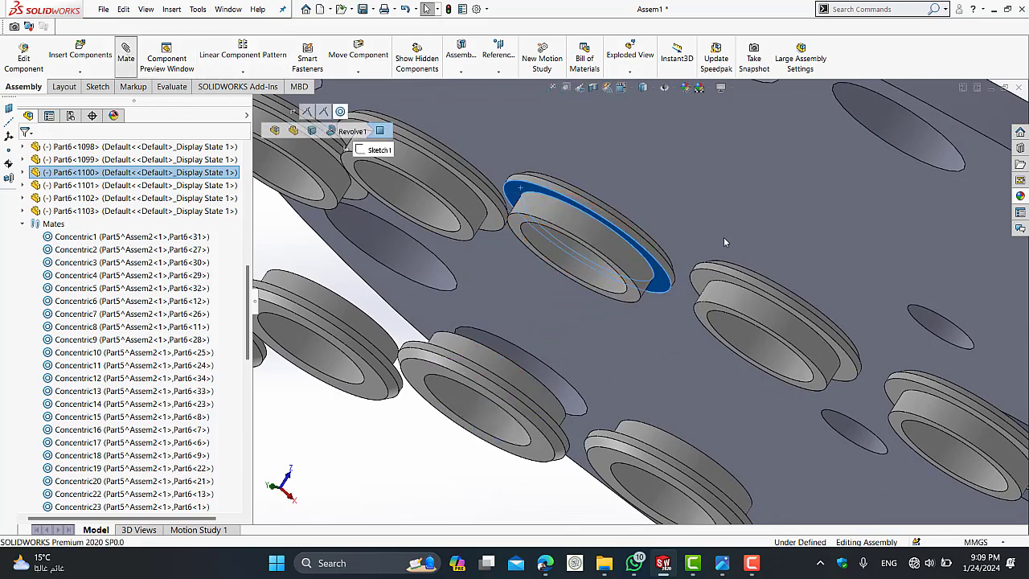
{"action": "scroll", "coordinate": [749, 205], "scroll_direction": "up", "scroll_amount": 3}
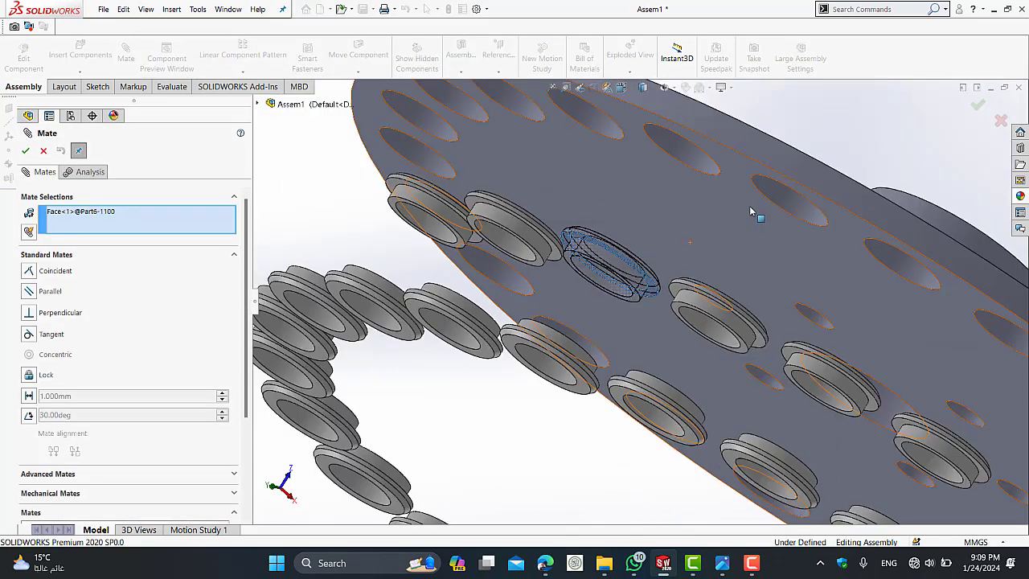
{"action": "scroll", "coordinate": [735, 208], "scroll_direction": "up", "scroll_amount": 3}
{"action": "scroll", "coordinate": [708, 217], "scroll_direction": "up", "scroll_amount": 3}
{"action": "left_click", "coordinate": [792, 193]}
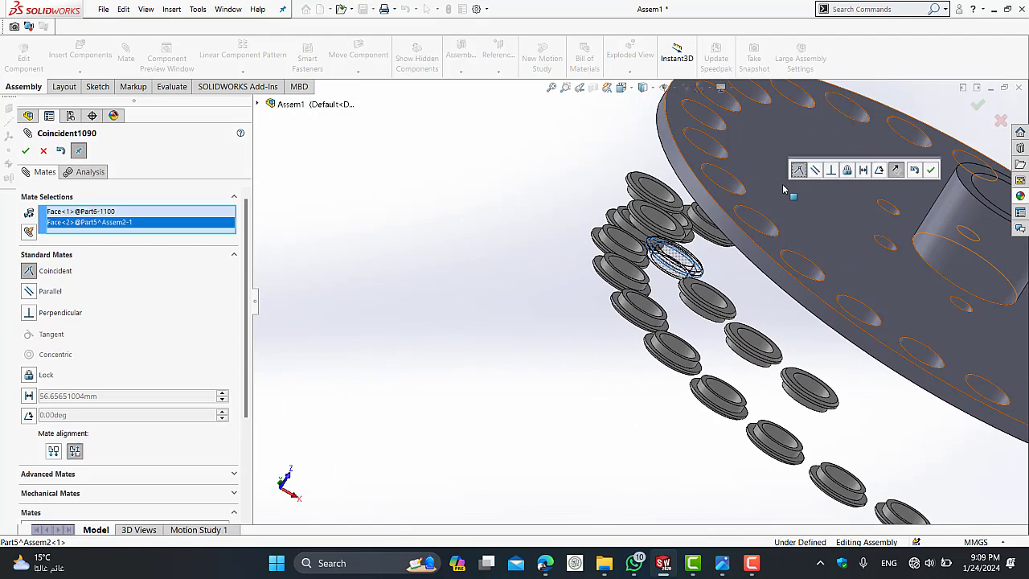
{"action": "left_click", "coordinate": [800, 169]}
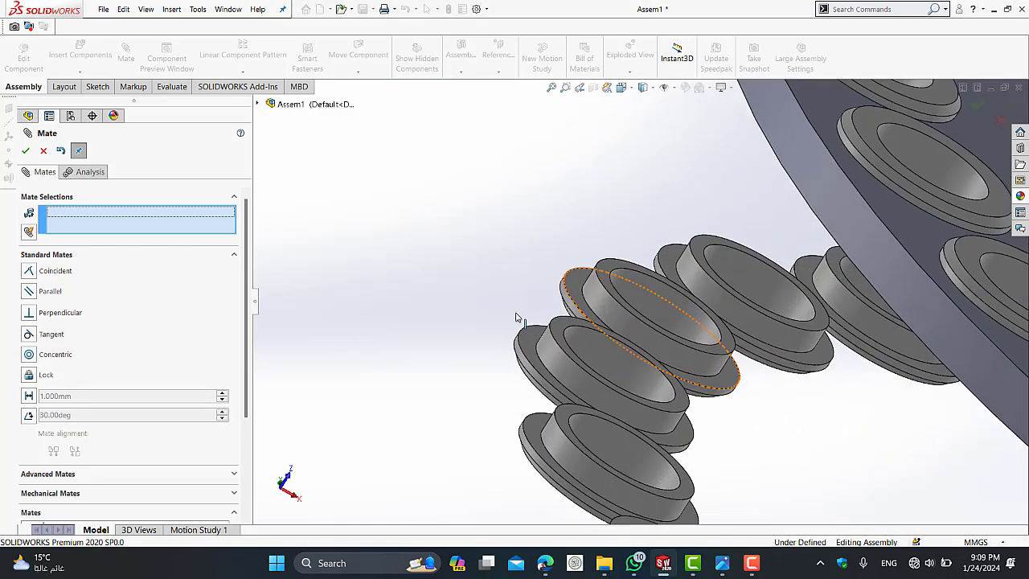
{"action": "scroll", "coordinate": [514, 331], "scroll_direction": "down", "scroll_amount": 5}
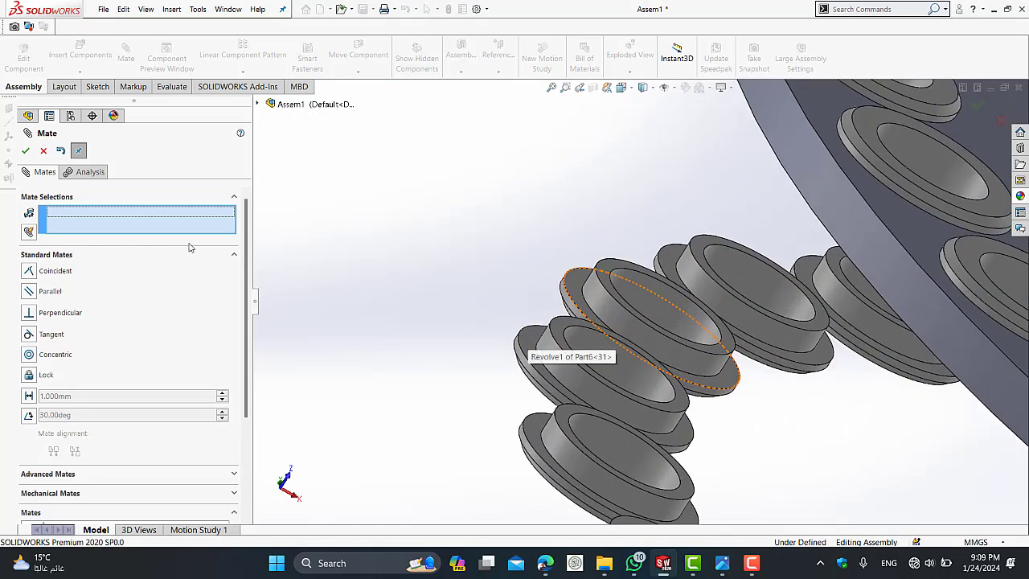
{"action": "left_click", "coordinate": [43, 152]}
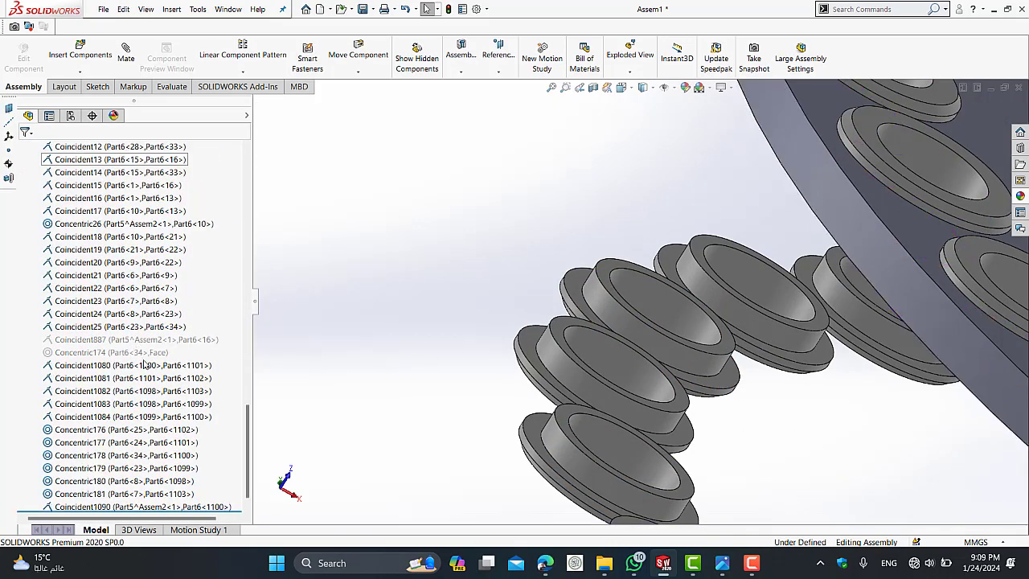
Unsuppress the Coincident887 mate and fit the whole disc in view.
{"action": "left_click", "coordinate": [133, 340]}
{"action": "left_click", "coordinate": [133, 339]}
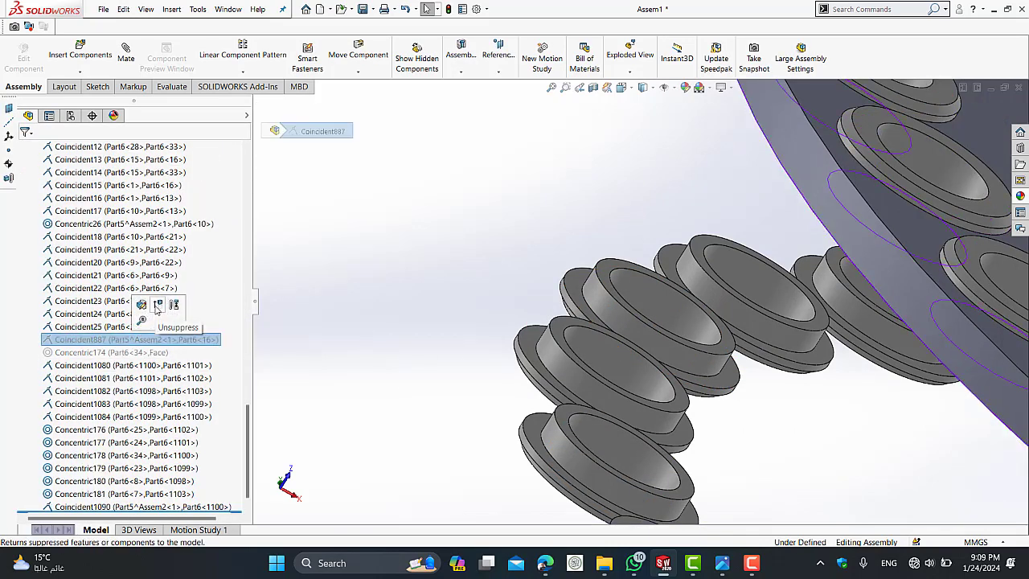
{"action": "scroll", "coordinate": [835, 316], "scroll_direction": "up", "scroll_amount": 5}
{"action": "scroll", "coordinate": [619, 125], "scroll_direction": "up", "scroll_amount": 3}
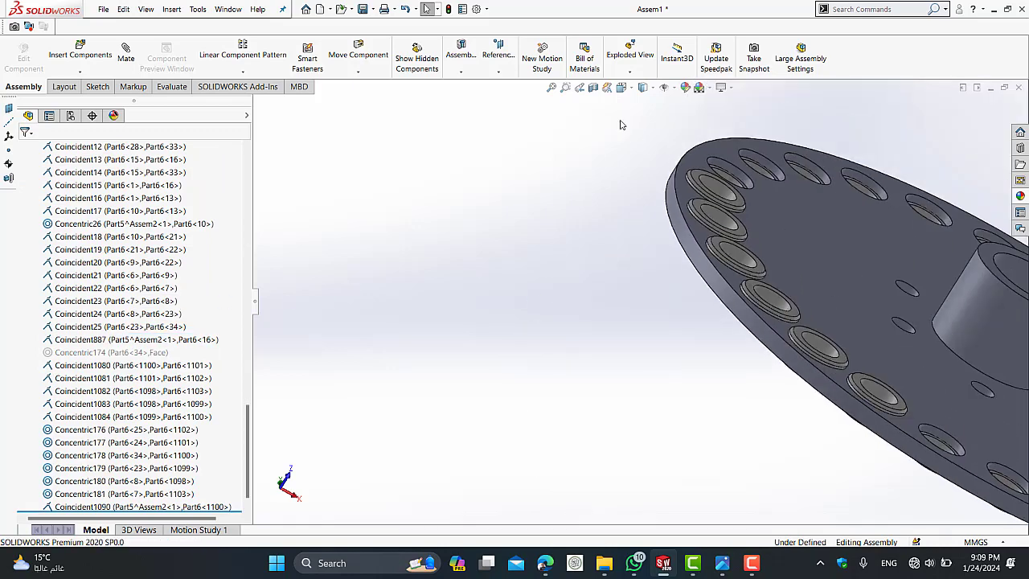
{"action": "left_click", "coordinate": [551, 90]}
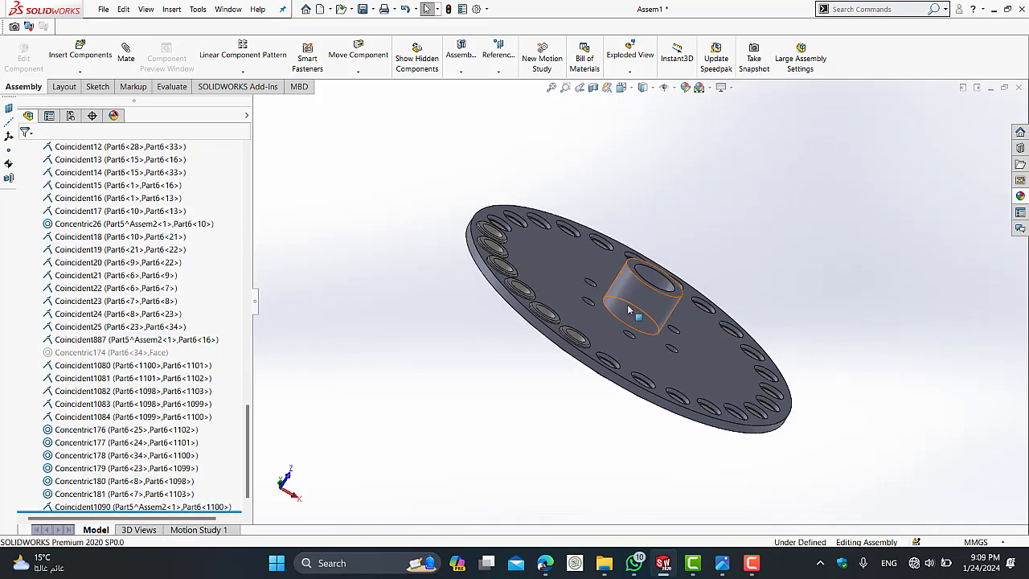
Orbit and zoom around the disc to inspect the bushings seated in its holes.
{"action": "mouse_move", "coordinate": [514, 273]}
{"action": "middle_mouse_down"}
{"action": "mouse_move", "coordinate": [492, 292]}
{"action": "mouse_move", "coordinate": [563, 265]}
{"action": "middle_mouse_up"}
{"action": "scroll", "coordinate": [611, 257], "scroll_direction": "down", "scroll_amount": 3}
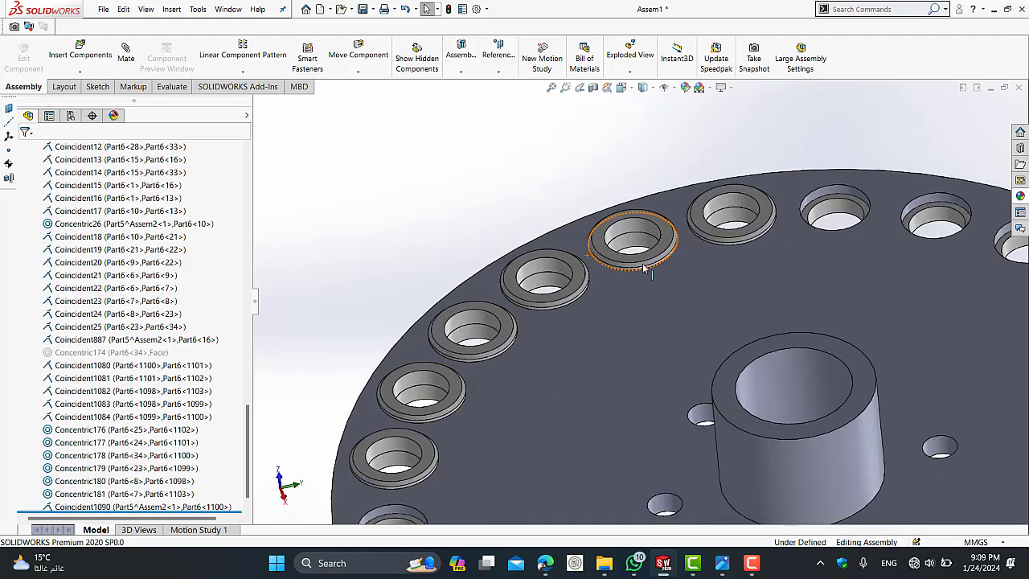
{"action": "scroll", "coordinate": [577, 306], "scroll_direction": "up", "scroll_amount": 3}
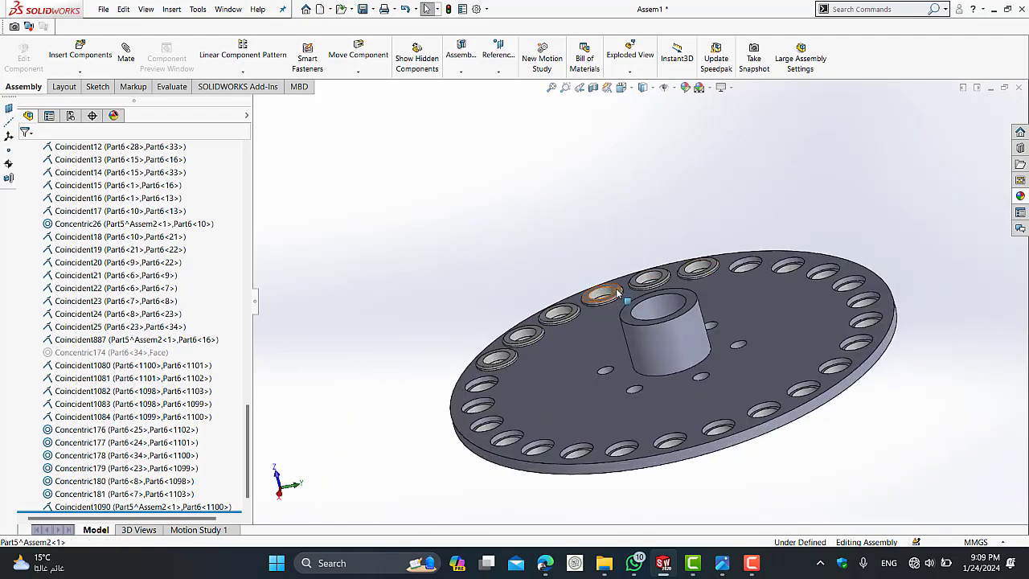
{"action": "scroll", "coordinate": [659, 321], "scroll_direction": "down", "scroll_amount": 3}
{"action": "scroll", "coordinate": [724, 374], "scroll_direction": "down", "scroll_amount": 2}
{"action": "scroll", "coordinate": [713, 366], "scroll_direction": "down", "scroll_amount": 1}
{"action": "mouse_move", "coordinate": [713, 366]}
{"action": "middle_mouse_down"}
{"action": "mouse_move", "coordinate": [730, 322]}
{"action": "mouse_move", "coordinate": [793, 354]}
{"action": "middle_mouse_up"}
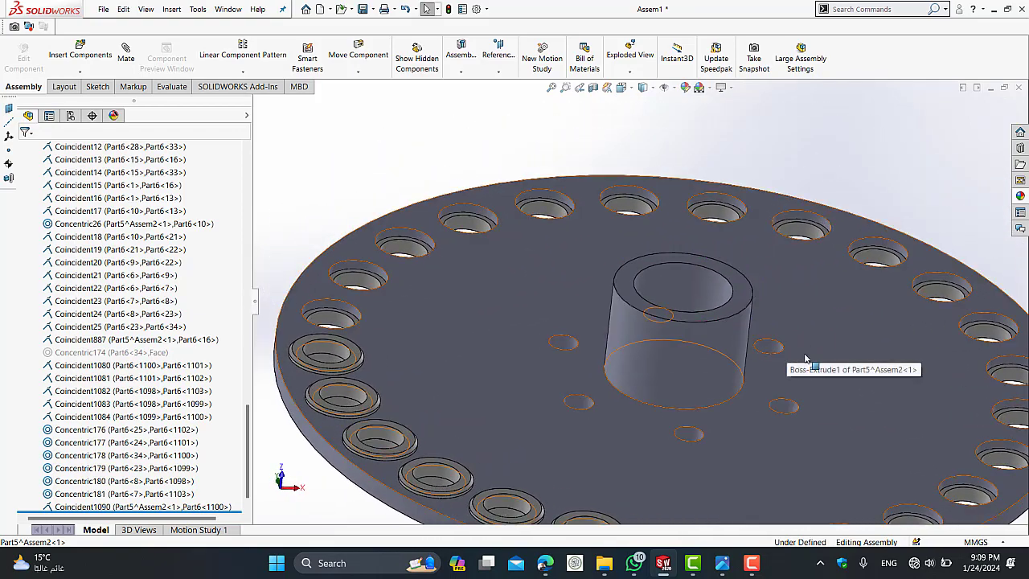
{"action": "scroll", "coordinate": [740, 407], "scroll_direction": "up", "scroll_amount": 3}
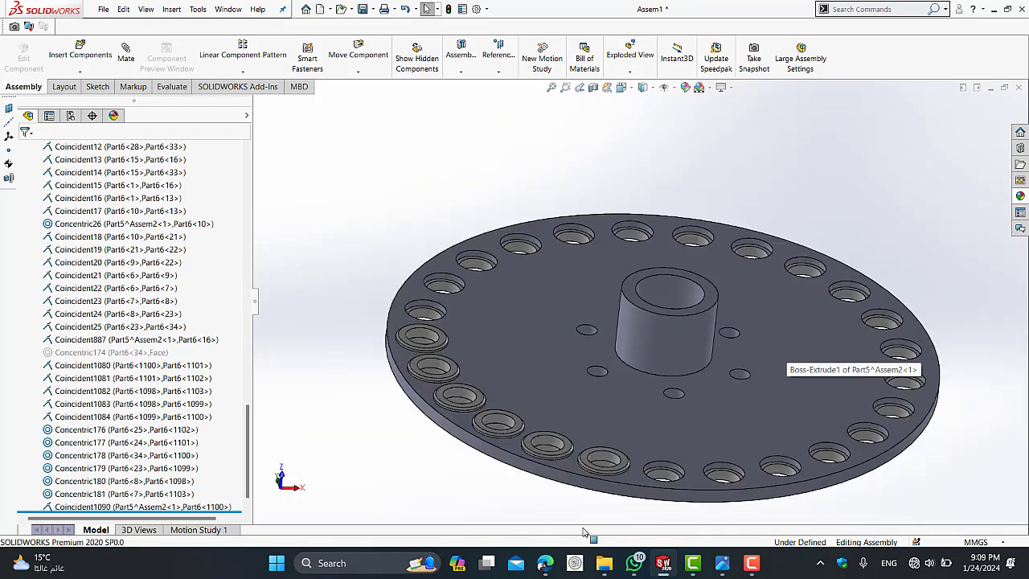